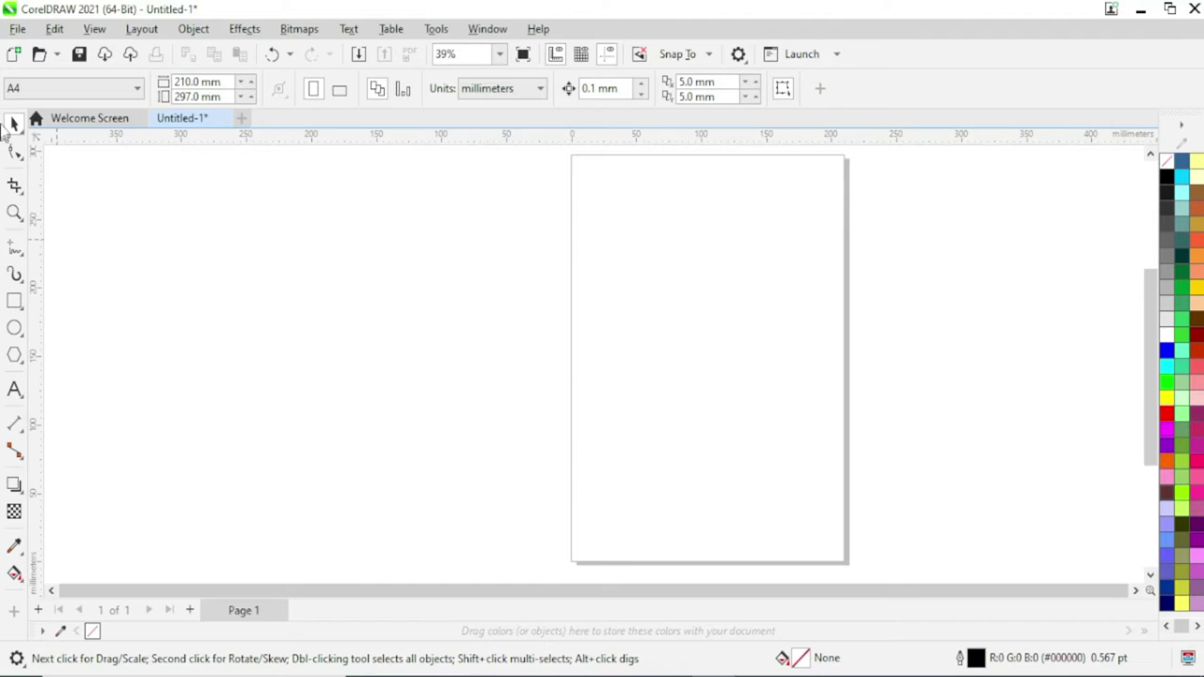
Open the Polygon tool flyout to get to the Star tool.
left_click(18, 362)
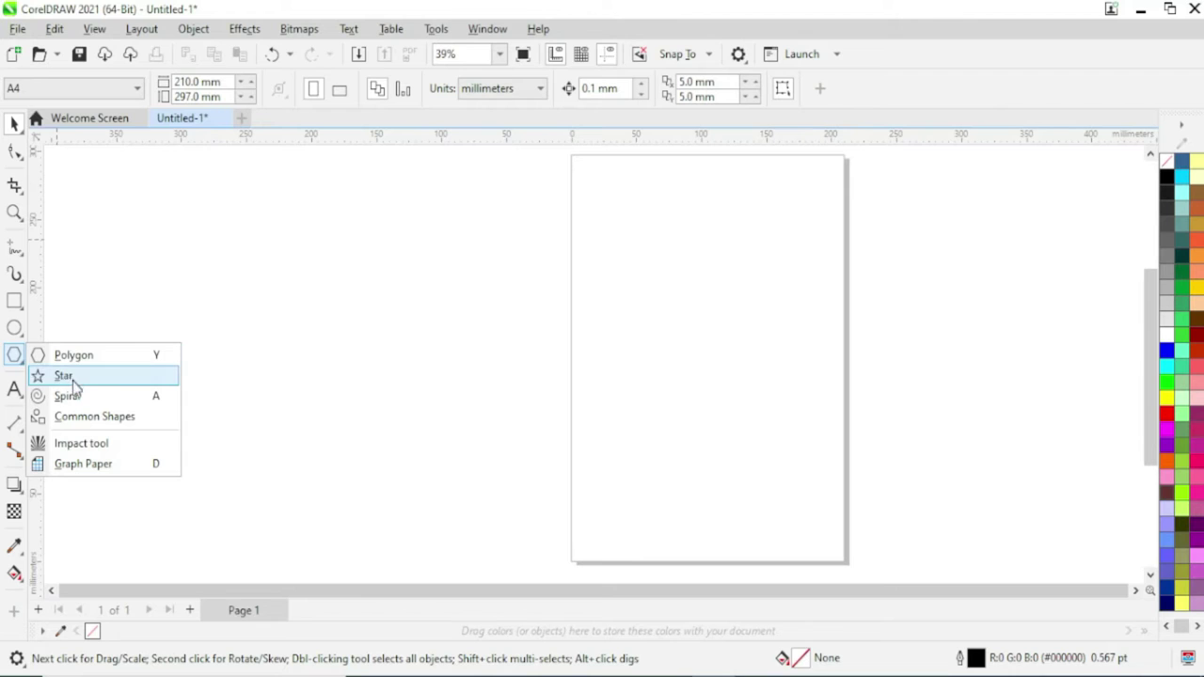
Draw a large five-point star over the page with the Star tool.
left_click(72, 377)
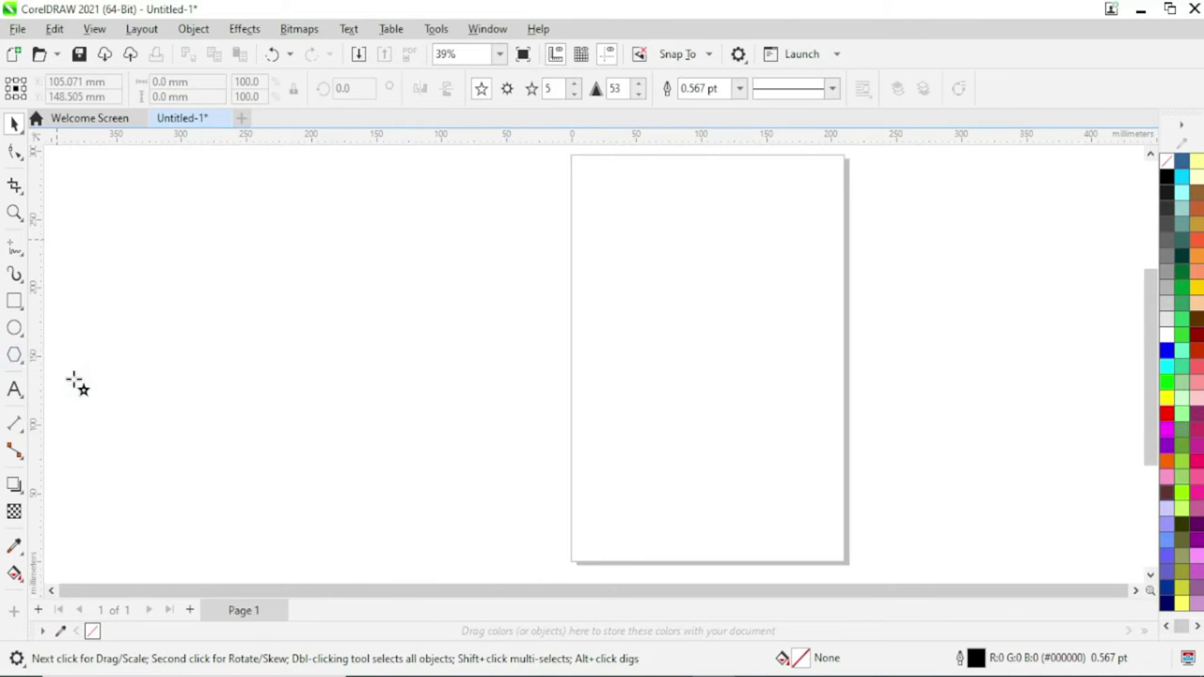
left_click_drag(619, 318, 838, 249)
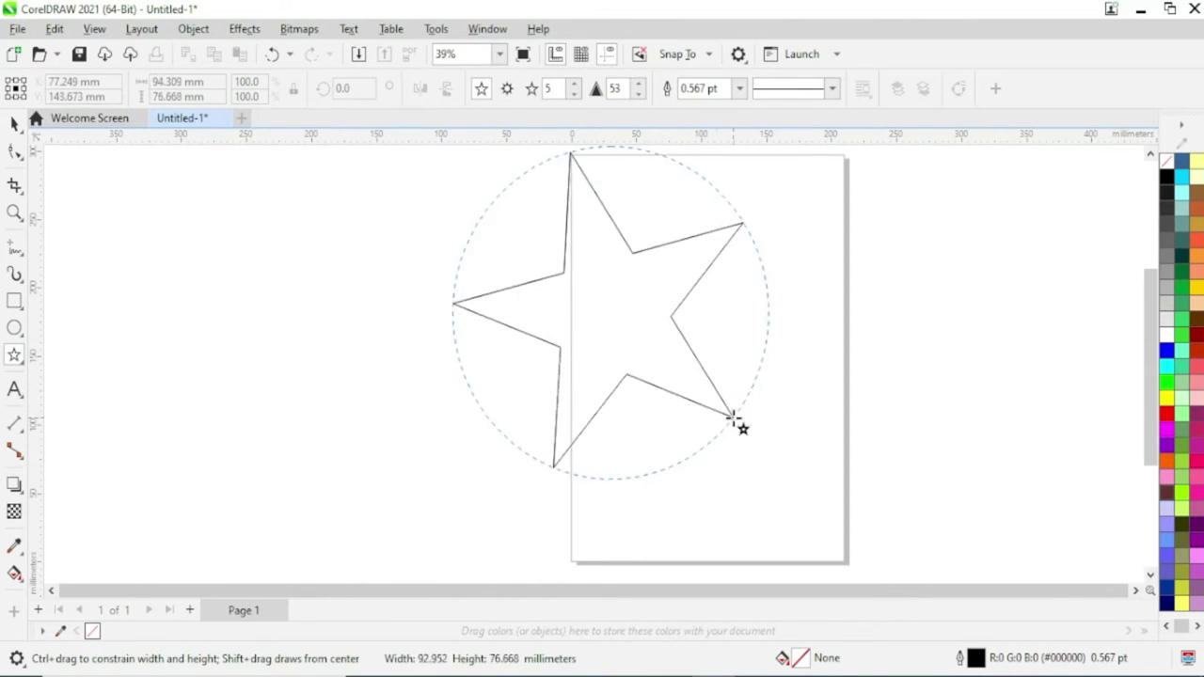
left_click_drag(838, 250, 849, 237)
scroll(662, 322, "down", 2)
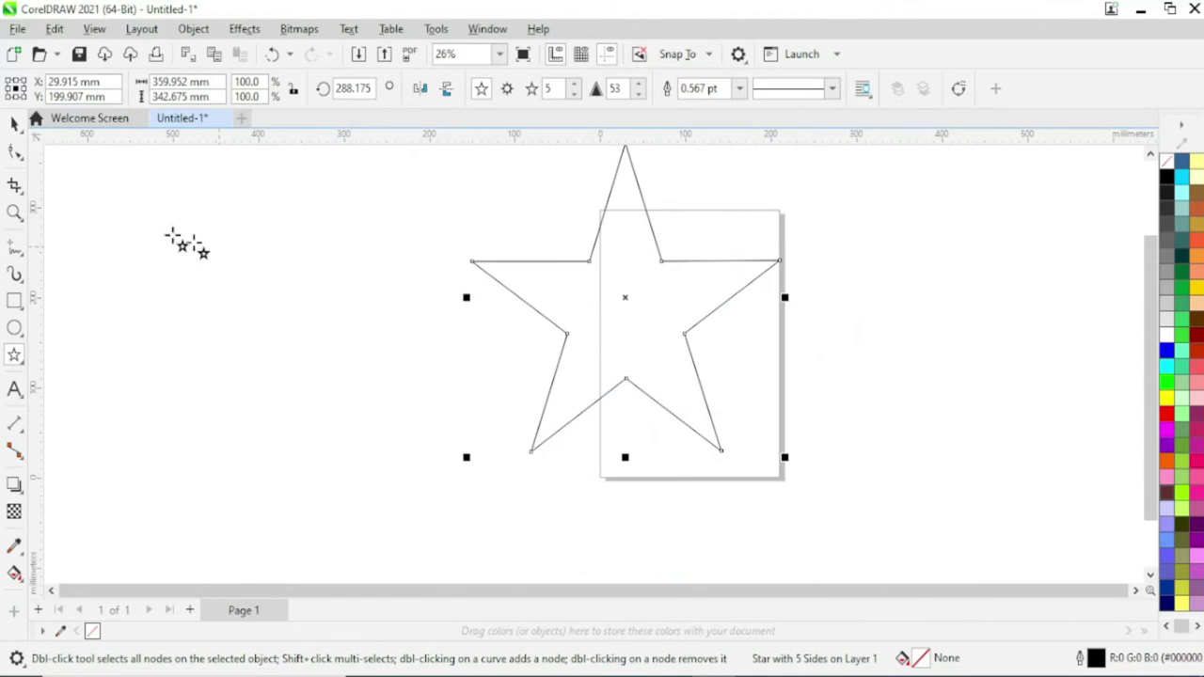
Centre the star on the page with P and zoom in on its bottom.
left_click(13, 127)
left_click_drag(632, 336, 678, 382)
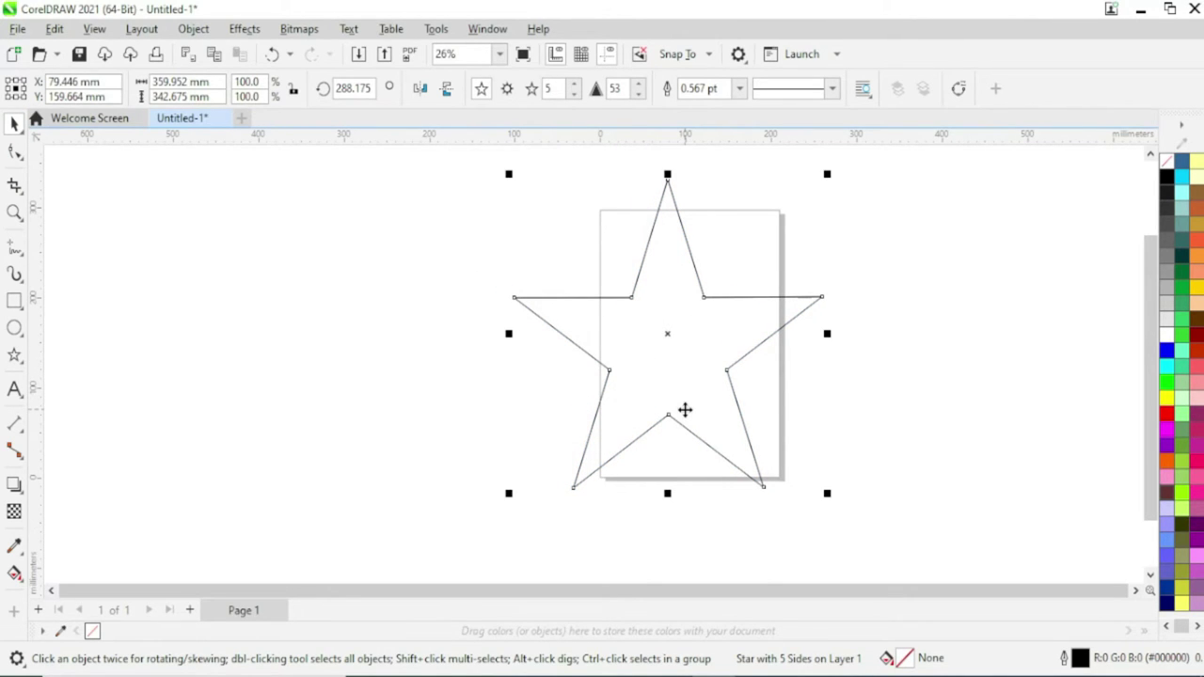
key("p")
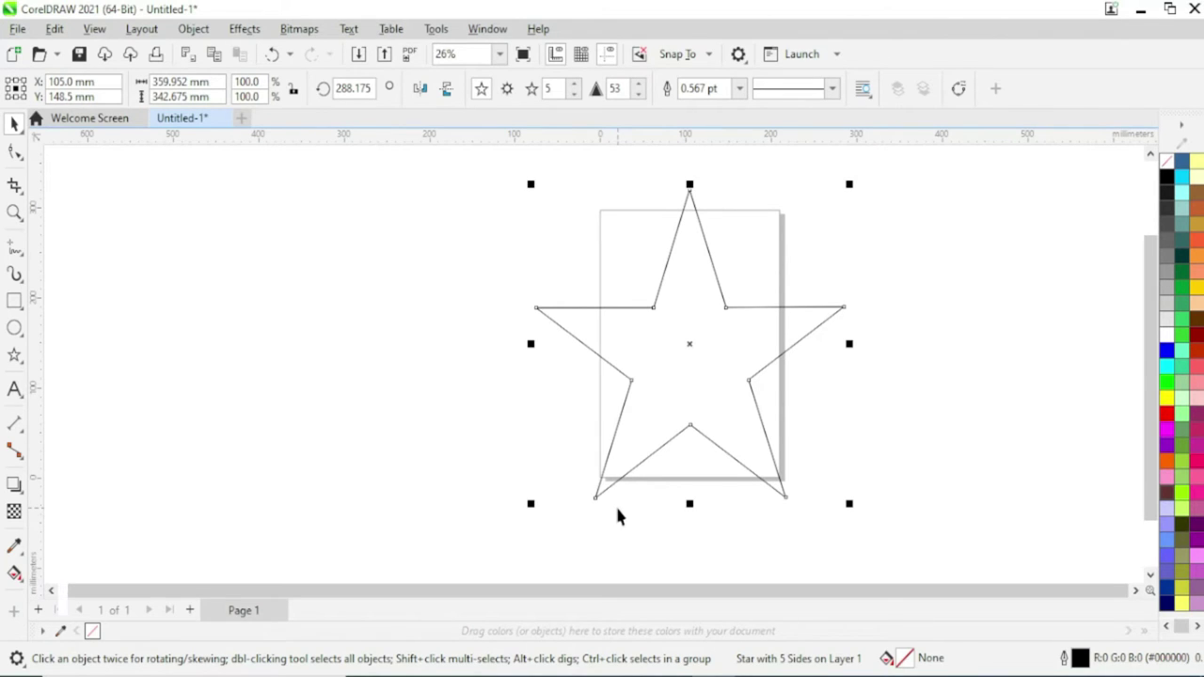
key("F2")
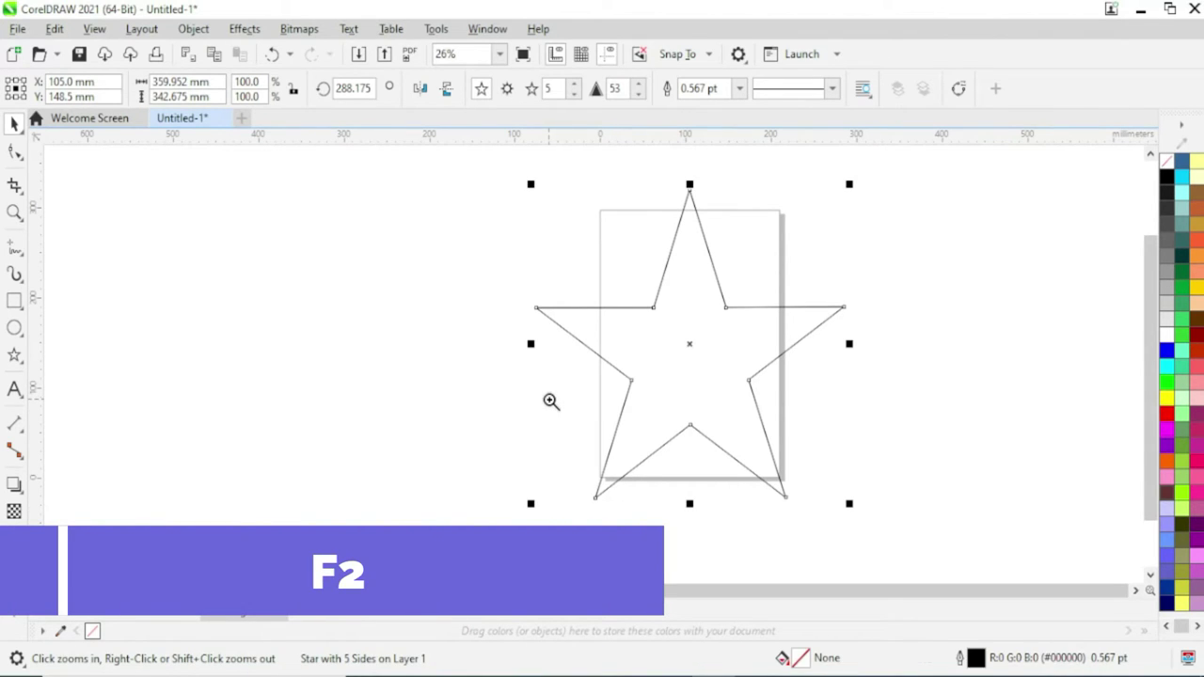
left_click_drag(567, 373, 670, 525)
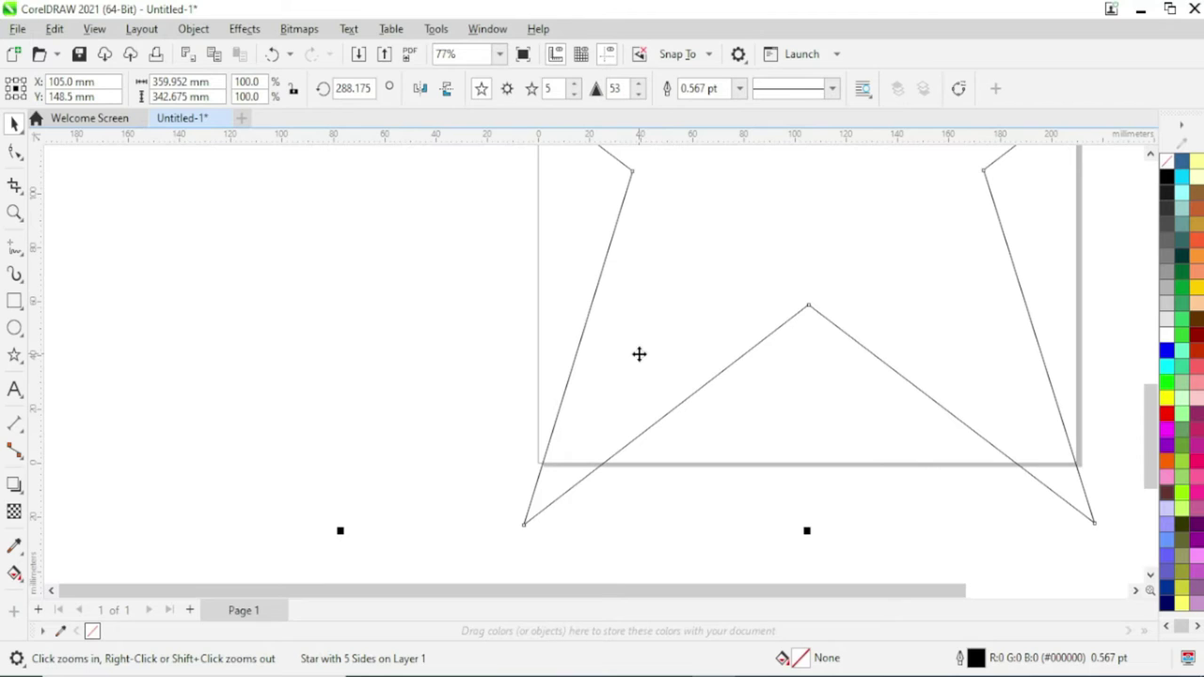
Convert the star to curves and add a node on its lower-left edge.
key("ctrl+q")
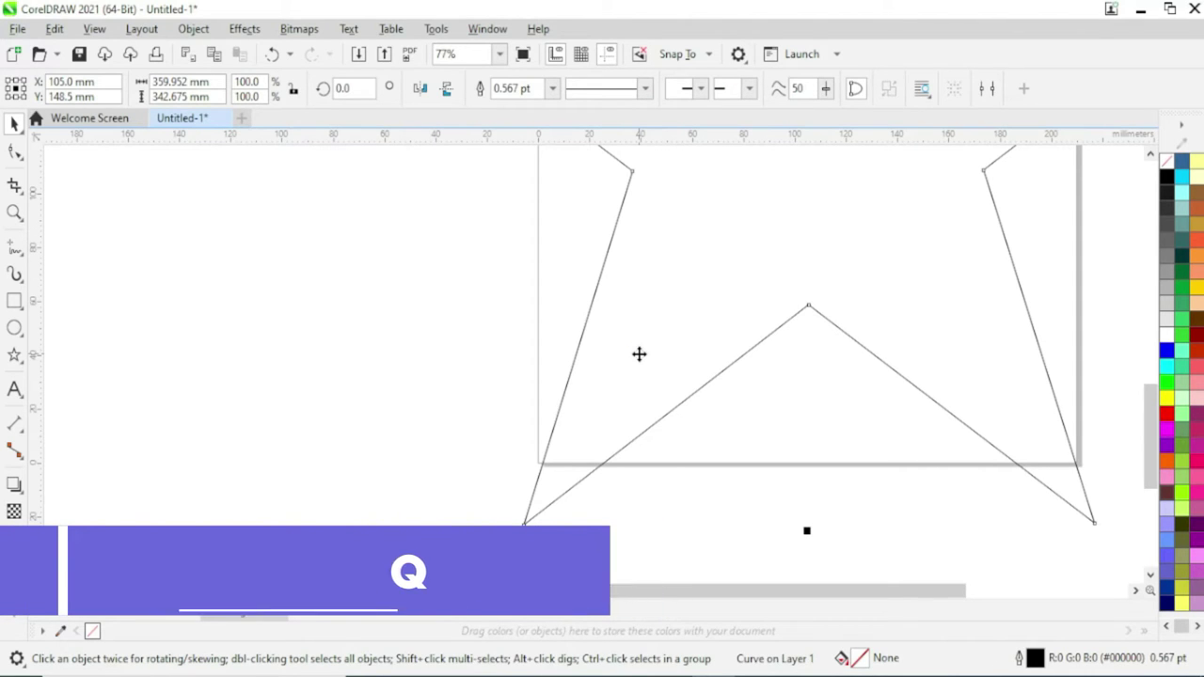
key("F10")
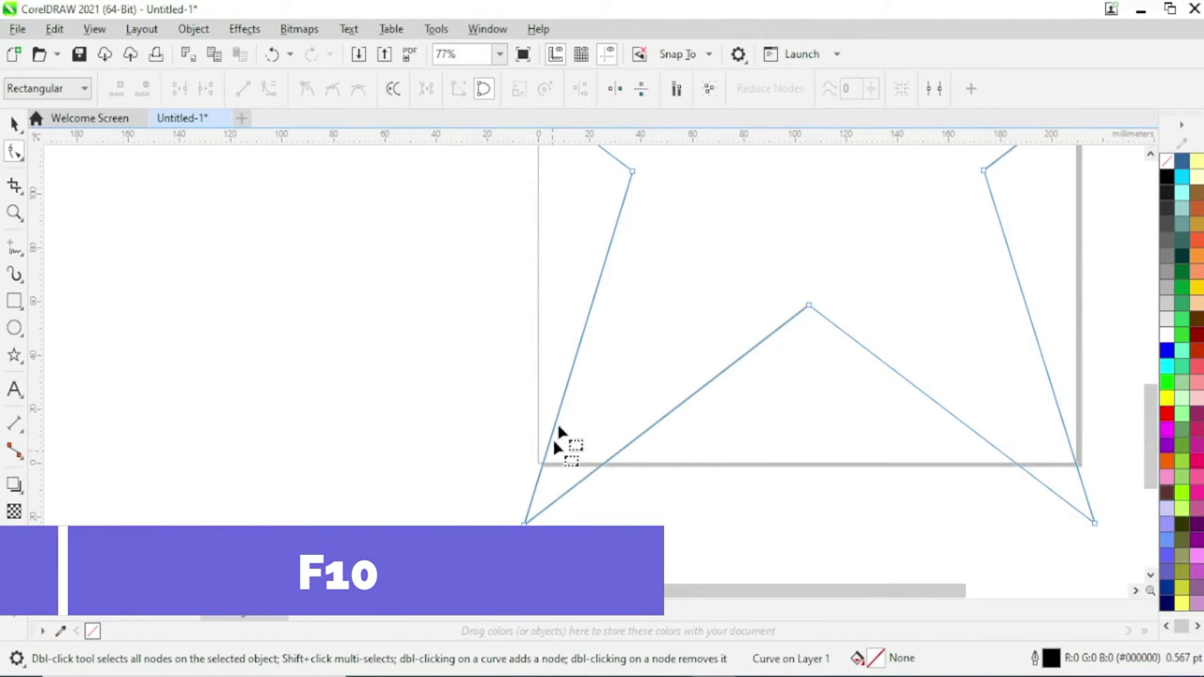
left_click(588, 327)
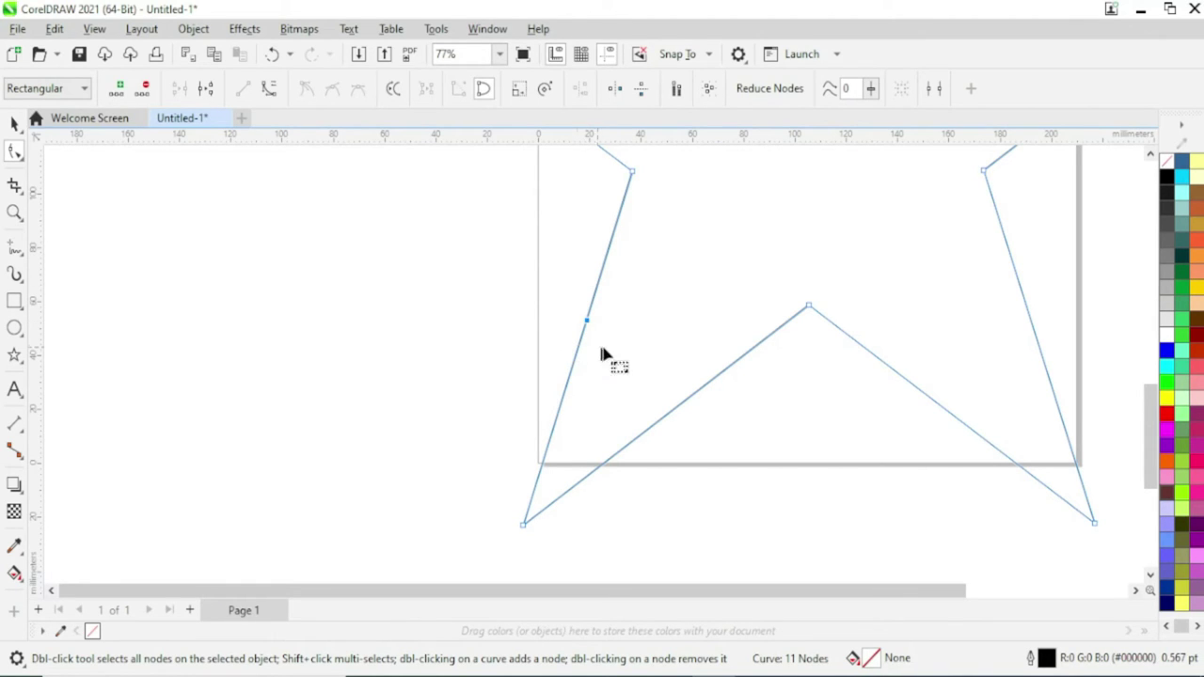
Drag the new node diagonally inward to cut a notch, then zoom in on it.
scroll(607, 303, "down", 2)
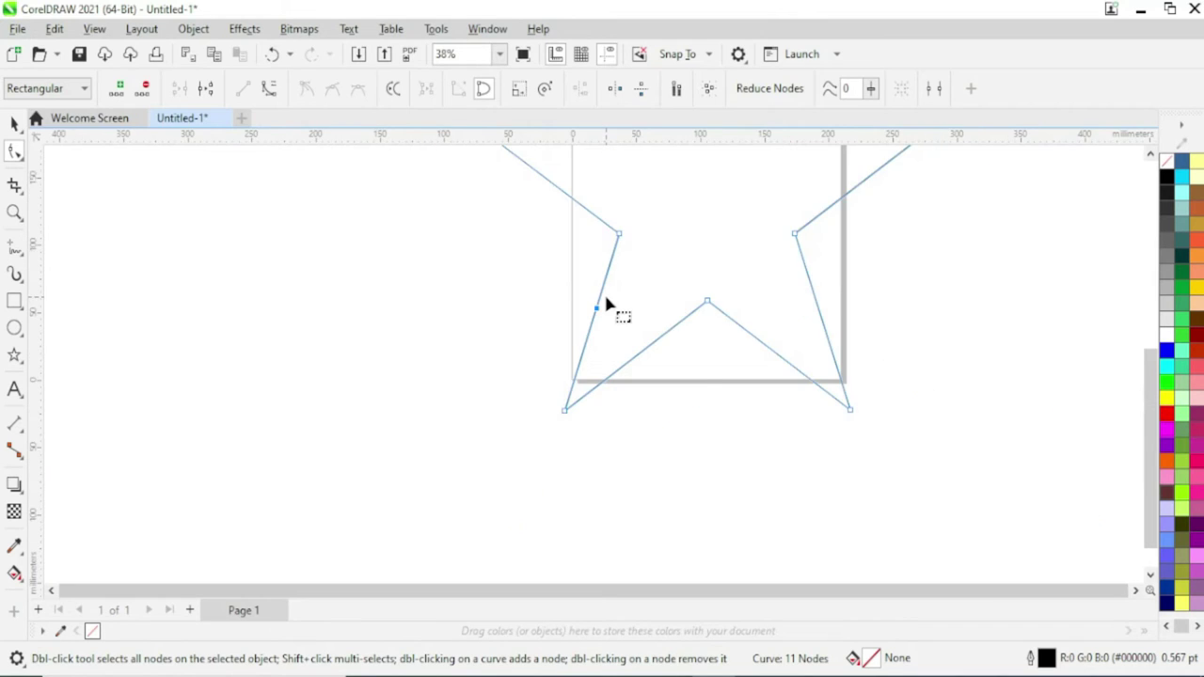
scroll(607, 303, "down", 2)
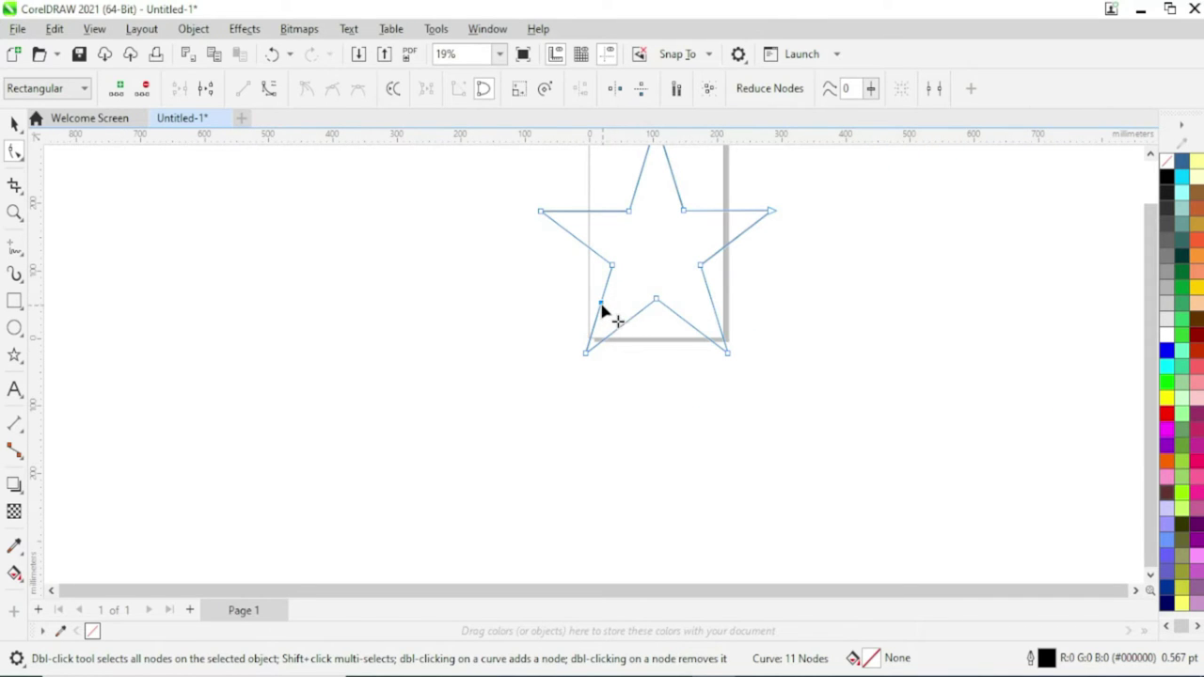
mouse_move(604, 306)
left_mouse_down()
mouse_move(651, 268)
mouse_move(675, 226)
left_mouse_up()
key("z")
left_click_drag(555, 229, 702, 363)
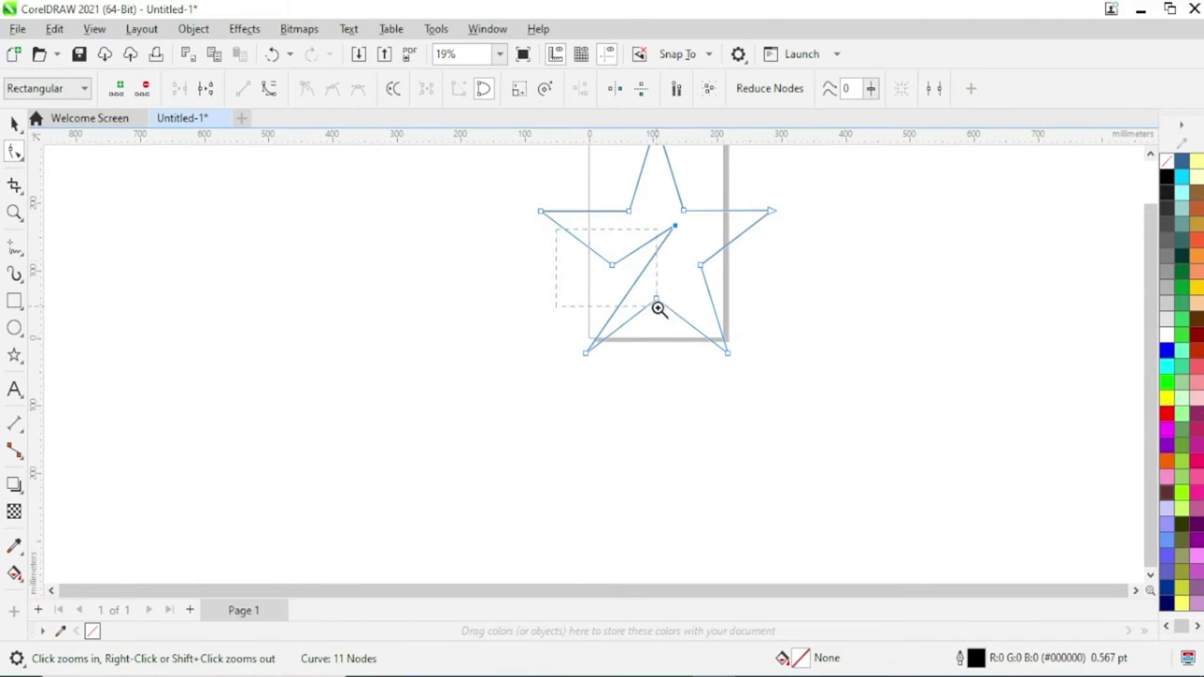
Convert the notch's long diagonal edge to a curve and bend it smoothly.
left_click(605, 340)
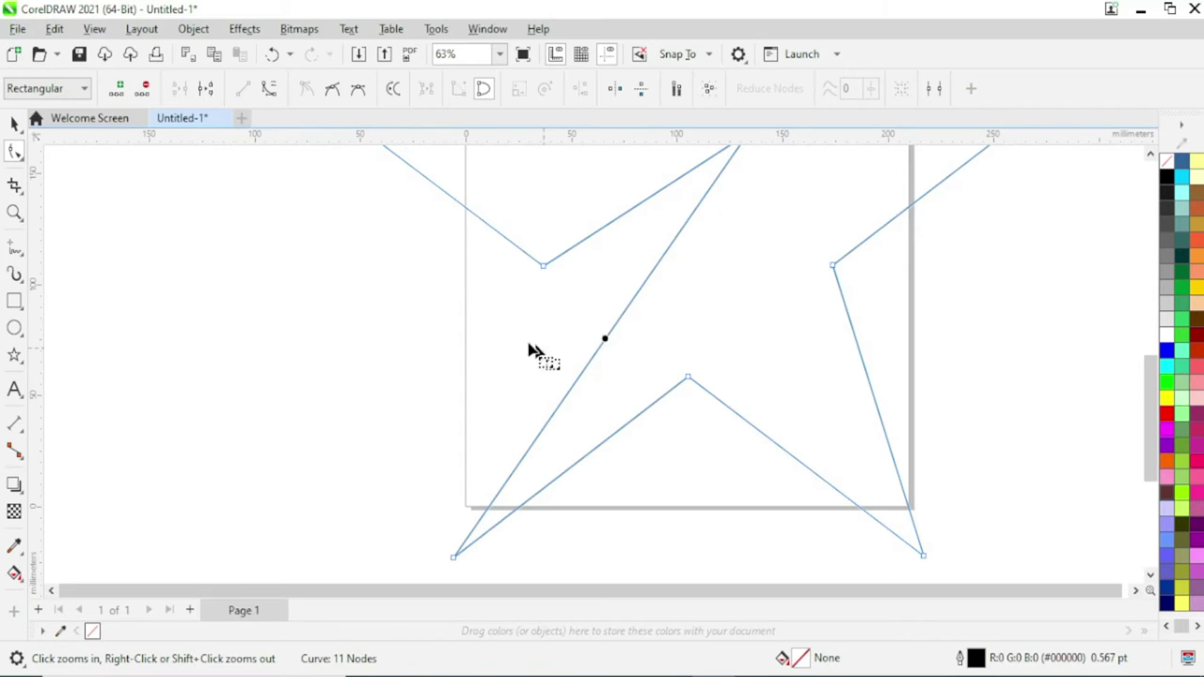
left_click(269, 89)
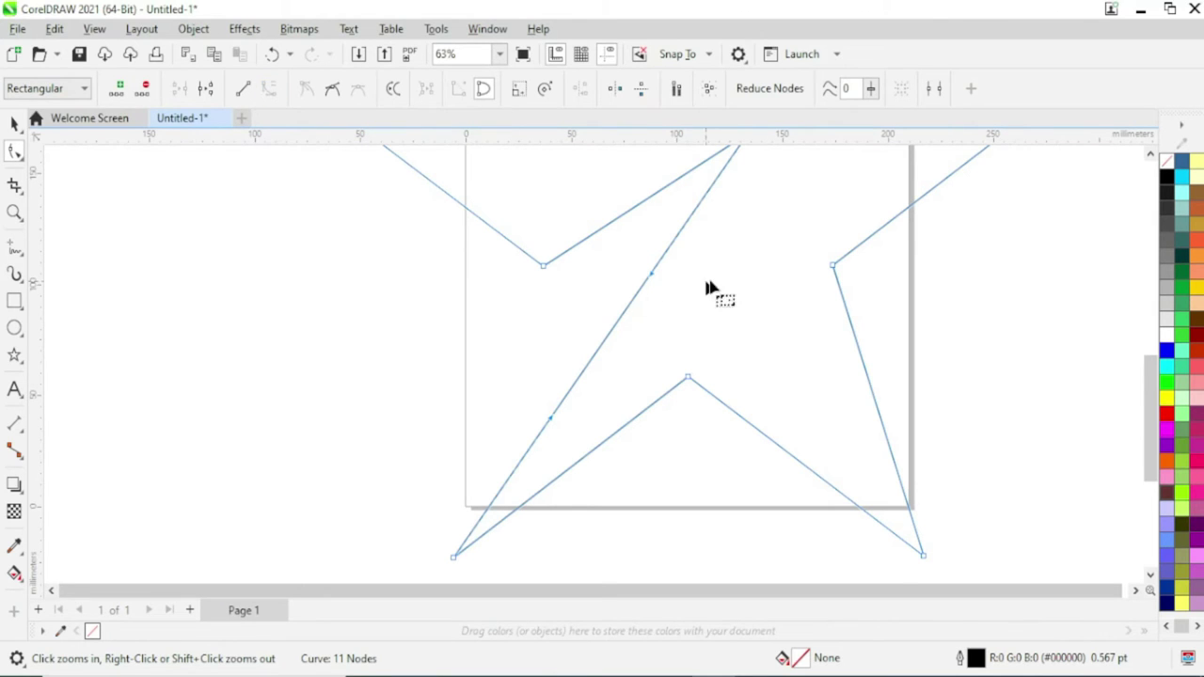
left_click(550, 418)
left_click_drag(602, 356, 588, 343)
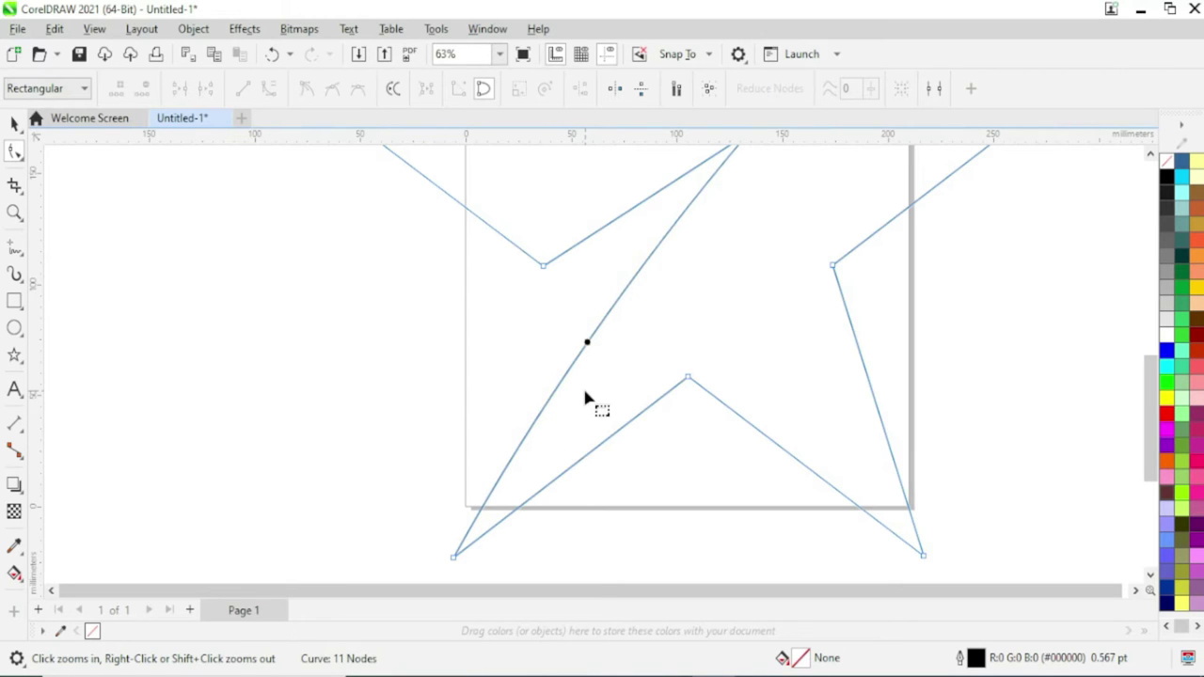
scroll(649, 216, "down", 1)
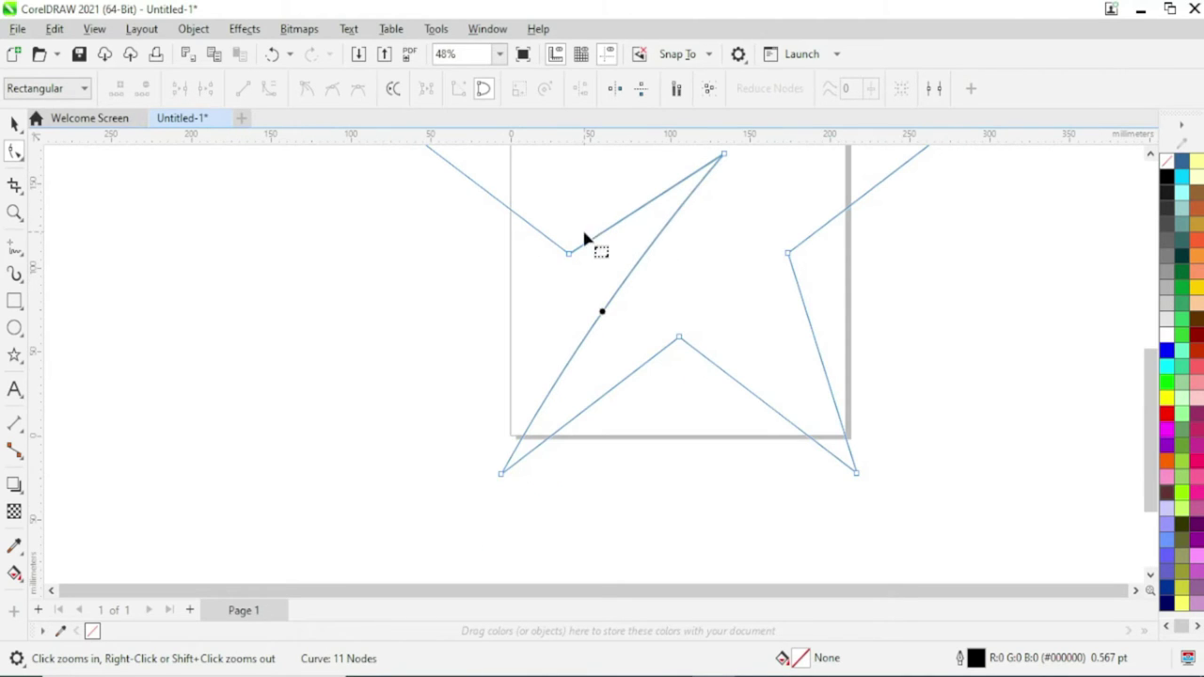
Convert the notch's short upper edge to a curve and bend it gently.
left_click(635, 212)
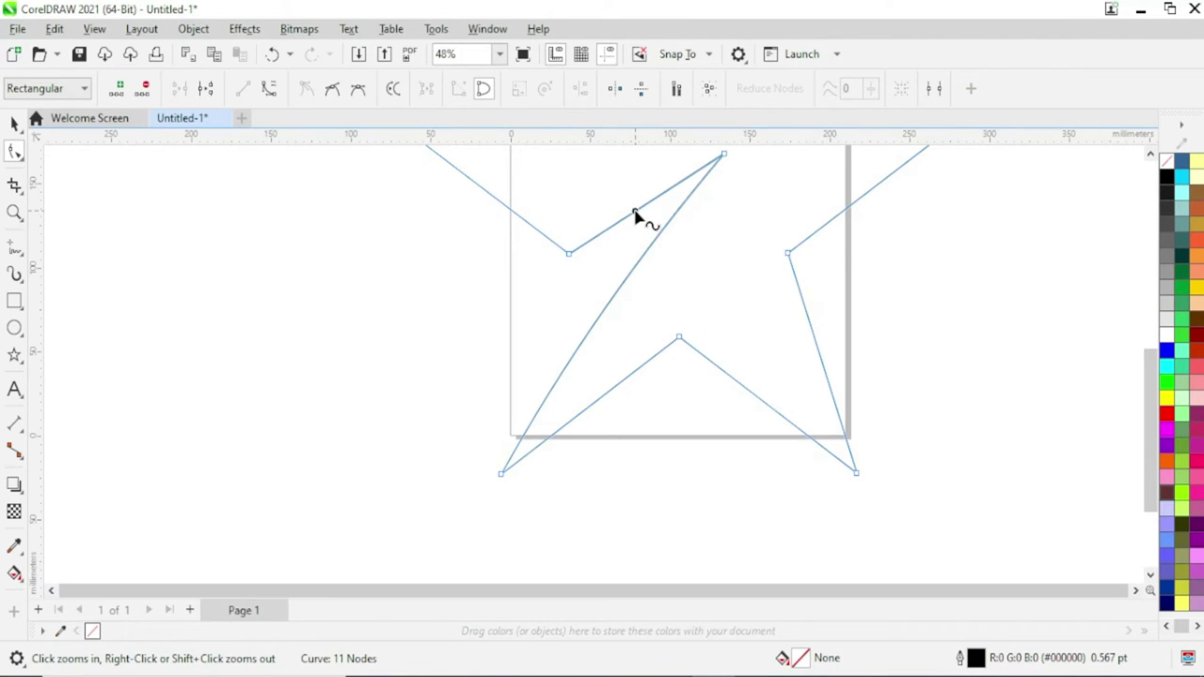
left_click(271, 89)
left_click_drag(650, 209, 639, 197)
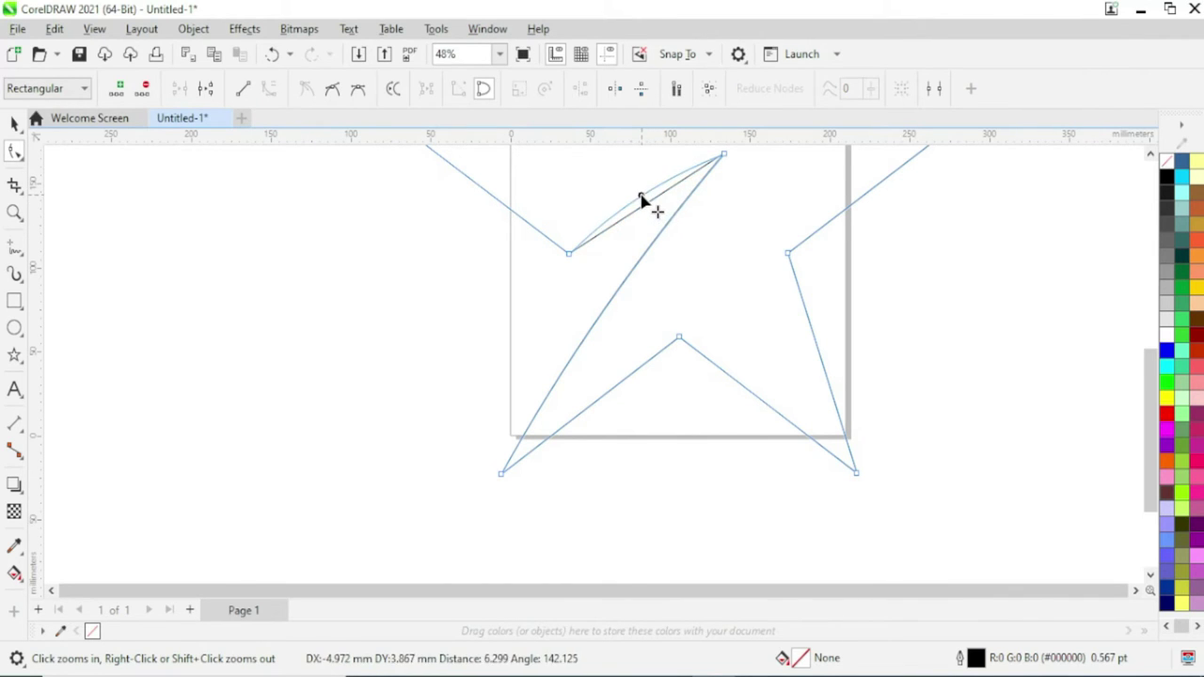
scroll(618, 343, "down", 2)
scroll(618, 350, "down", 1)
scroll(618, 350, "down", 1)
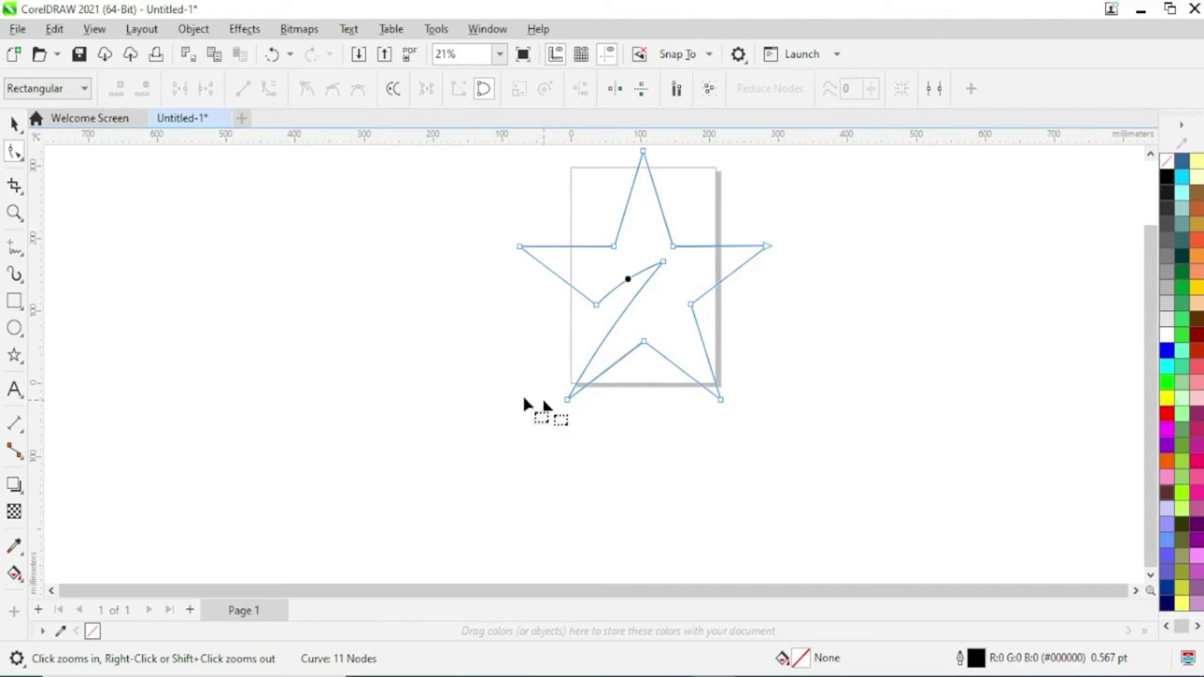
Select the star and fill it with red from the palette.
left_click(14, 124)
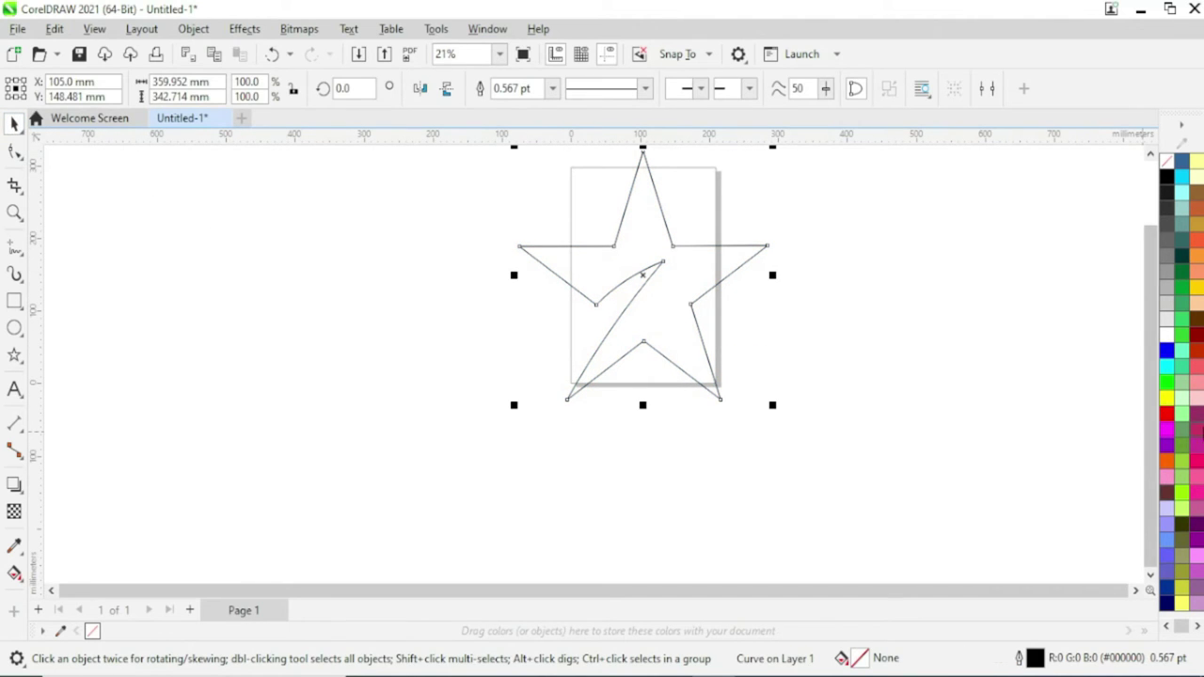
left_click(1167, 414)
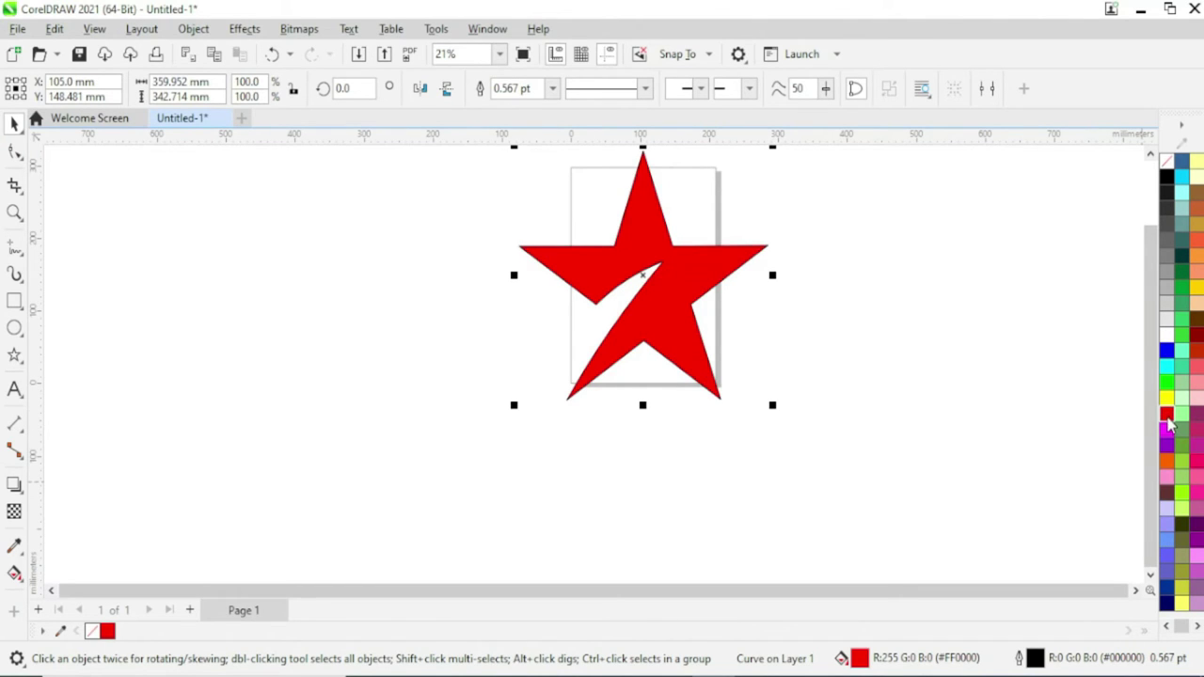
scroll(765, 291, "up", 2)
scroll(725, 272, "up", 1)
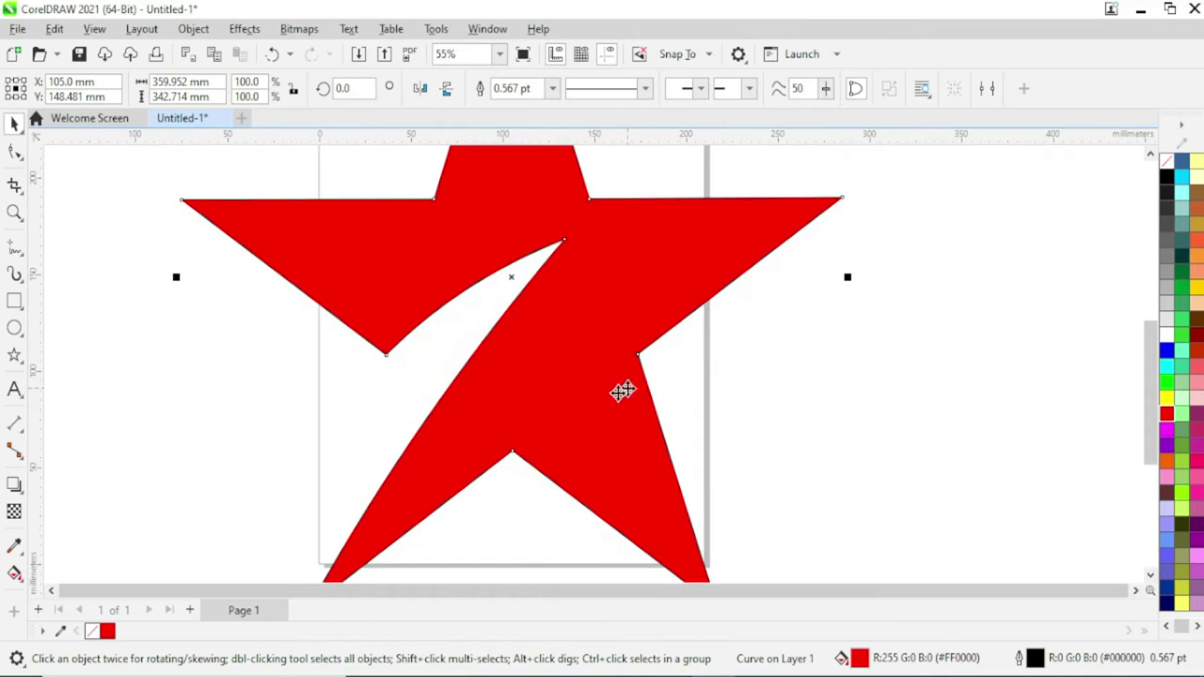
scroll(662, 329, "down", 1)
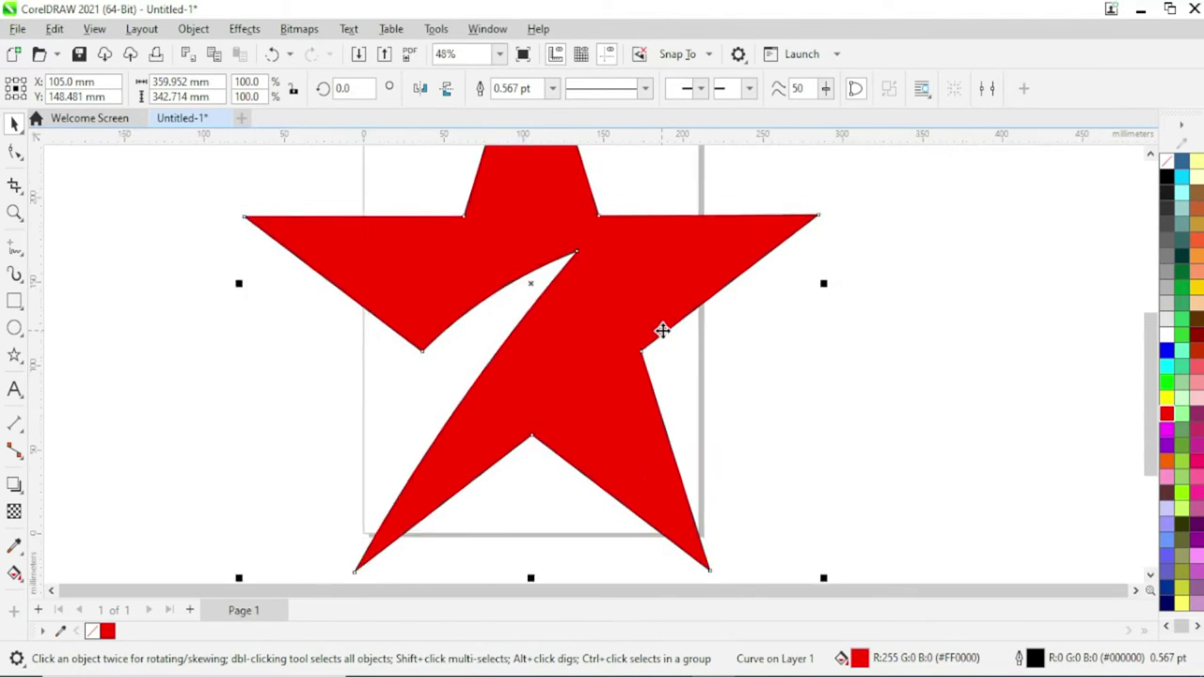
scroll(662, 329, "down", 1)
scroll(662, 329, "down", 1)
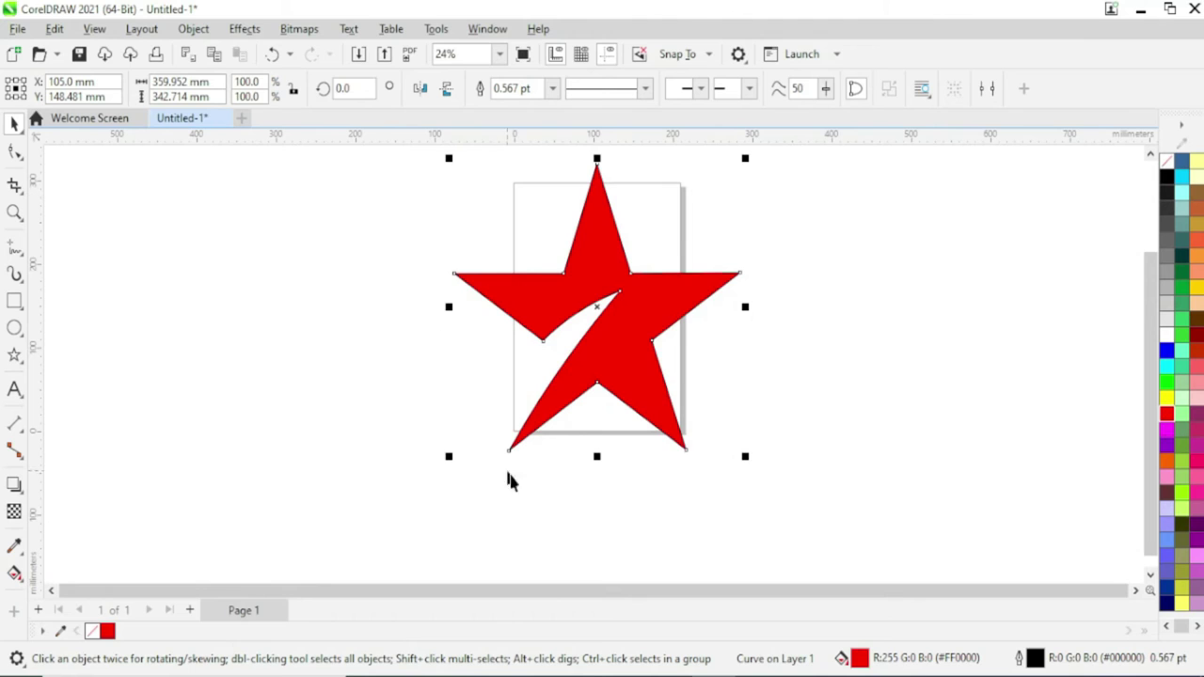
Set the star's outline colour to red and deselect it.
right_click(1176, 419)
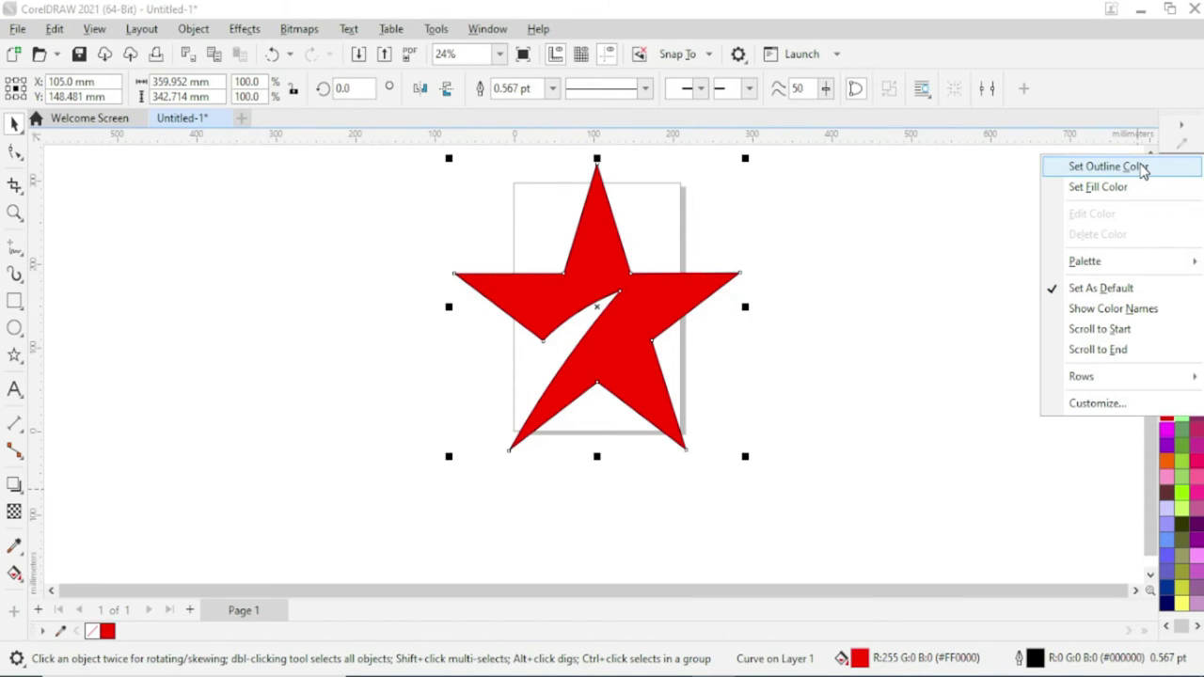
left_click(1141, 168)
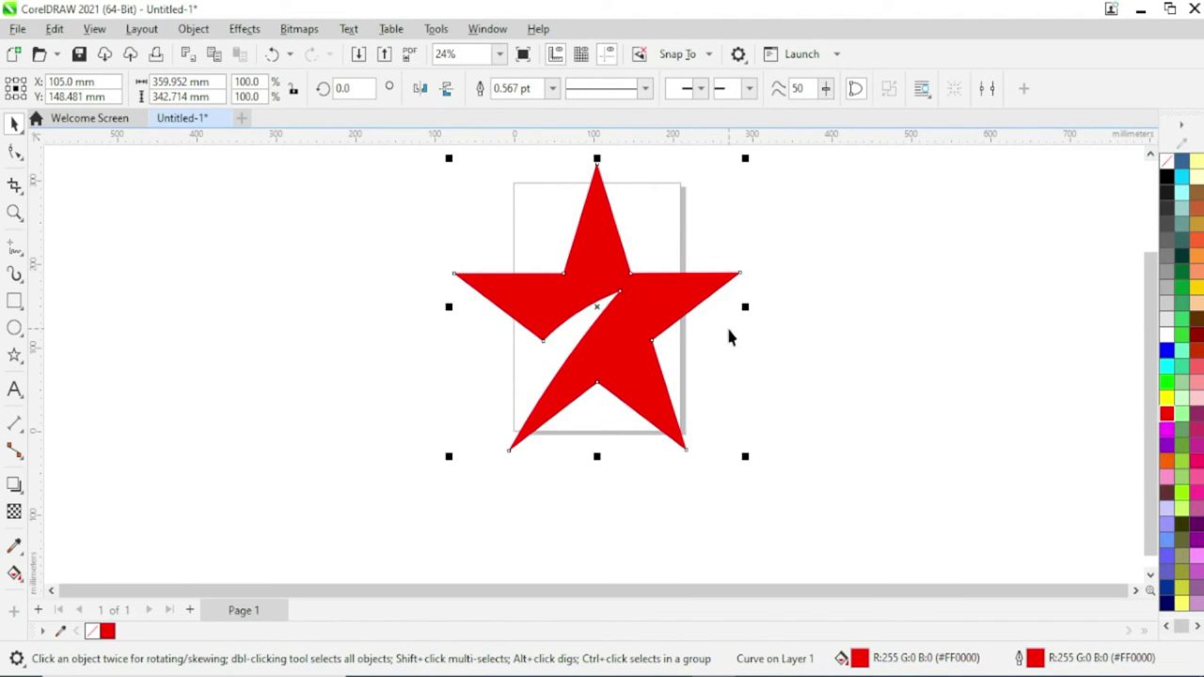
left_click(831, 399)
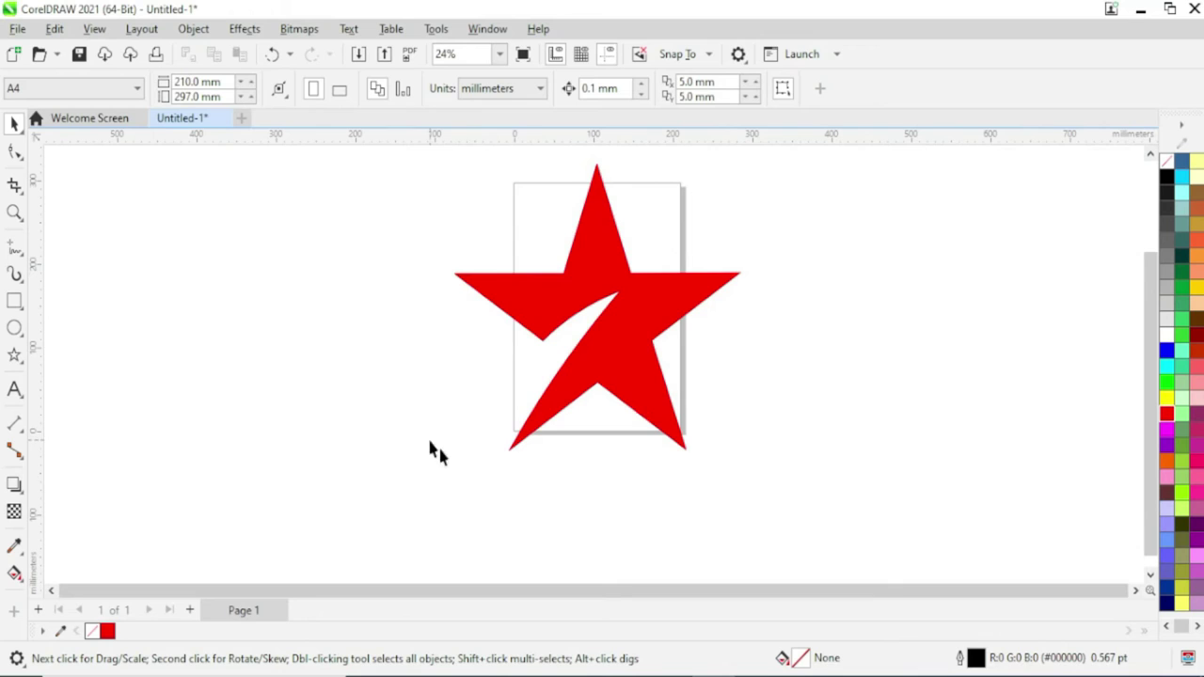
Type the text 'starPLUS' below the star.
left_click(14, 389)
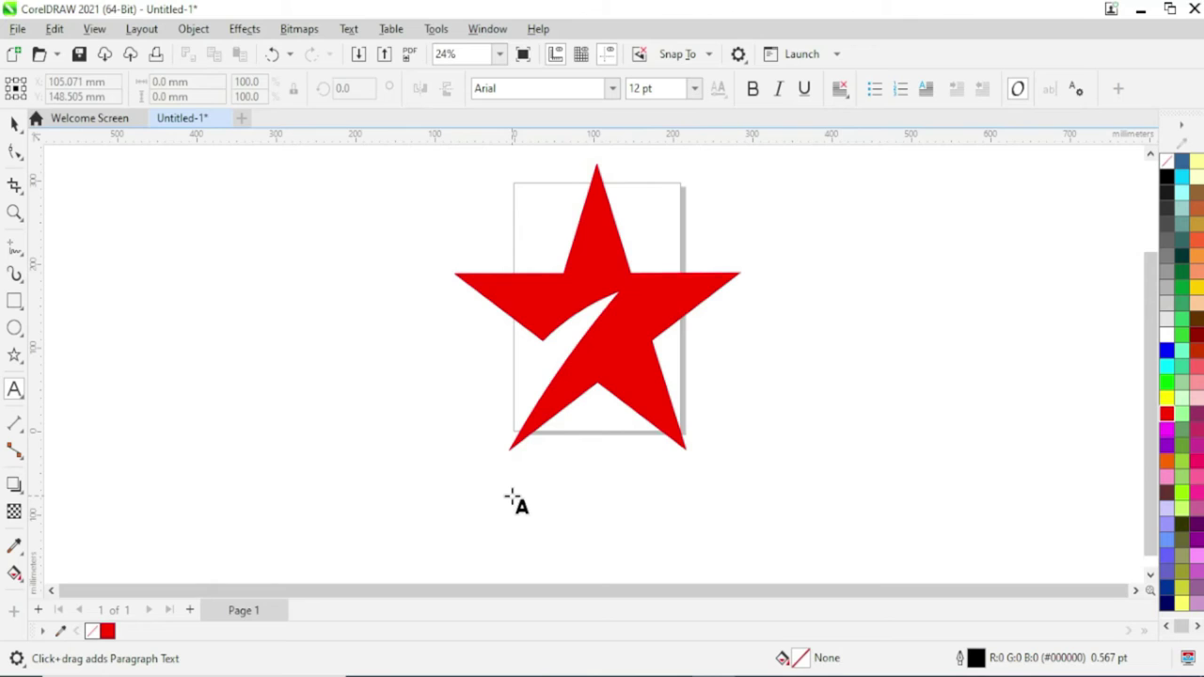
left_click(518, 491)
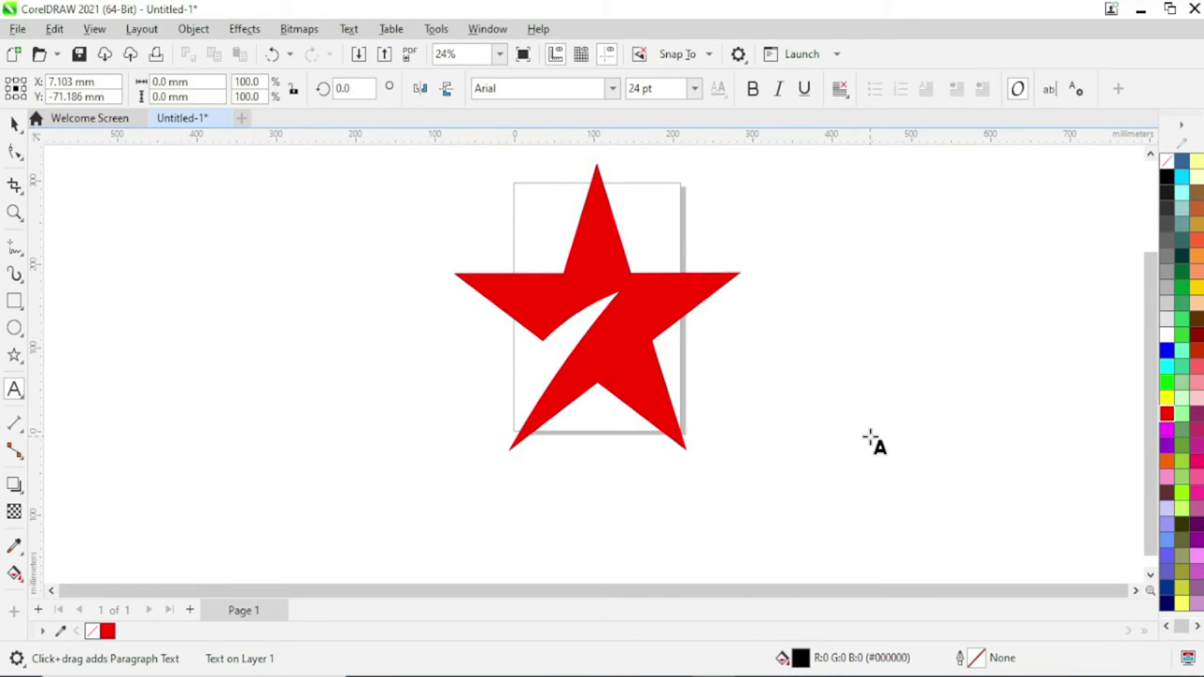
type("starPLU")
type("S")
key("Escape")
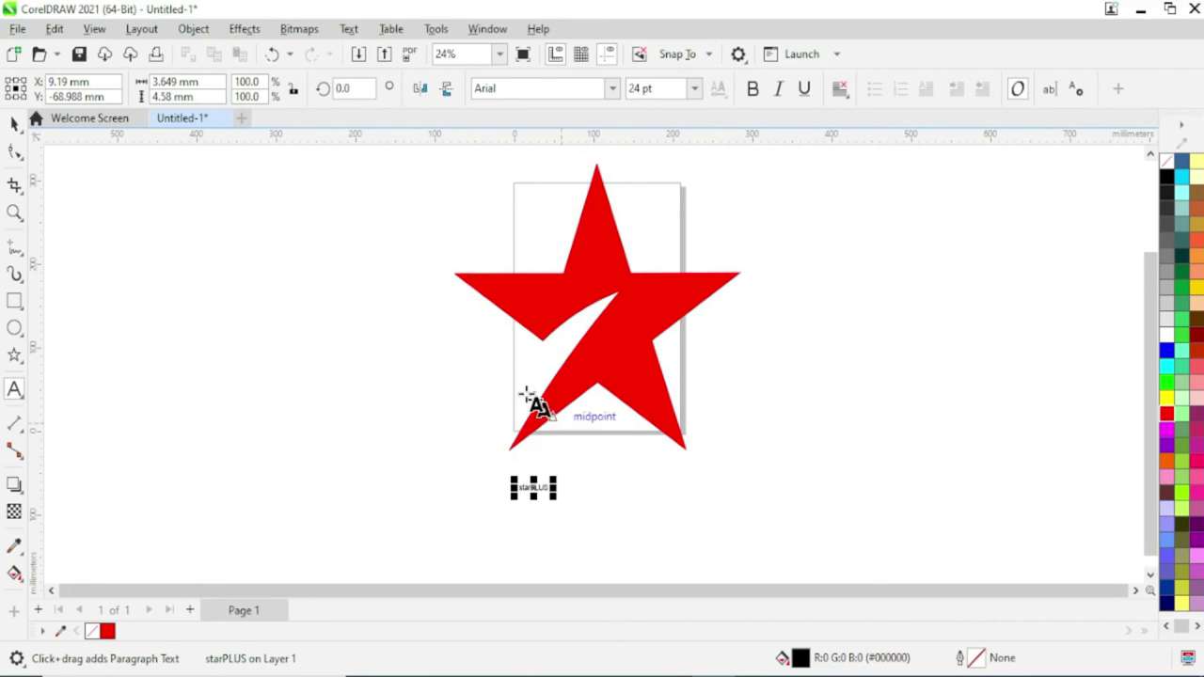
Set the starPLUS text to Arial Black and enlarge it to about 111.5 pt.
left_click(15, 125)
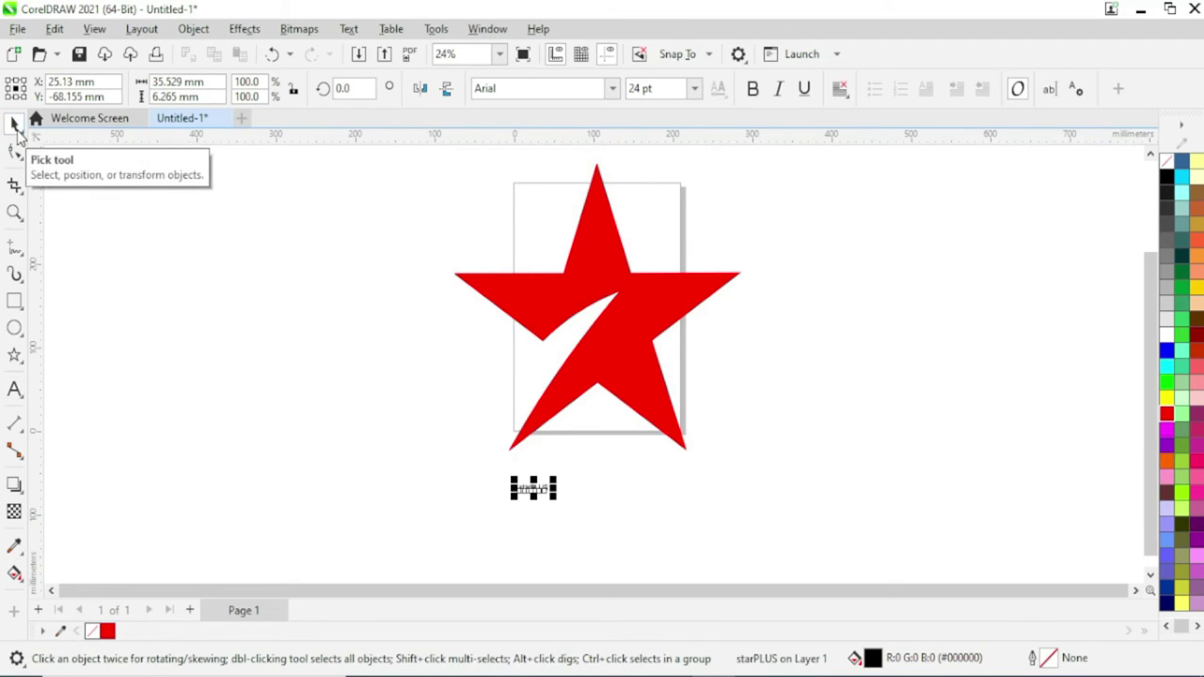
left_click(613, 88)
left_click(540, 145)
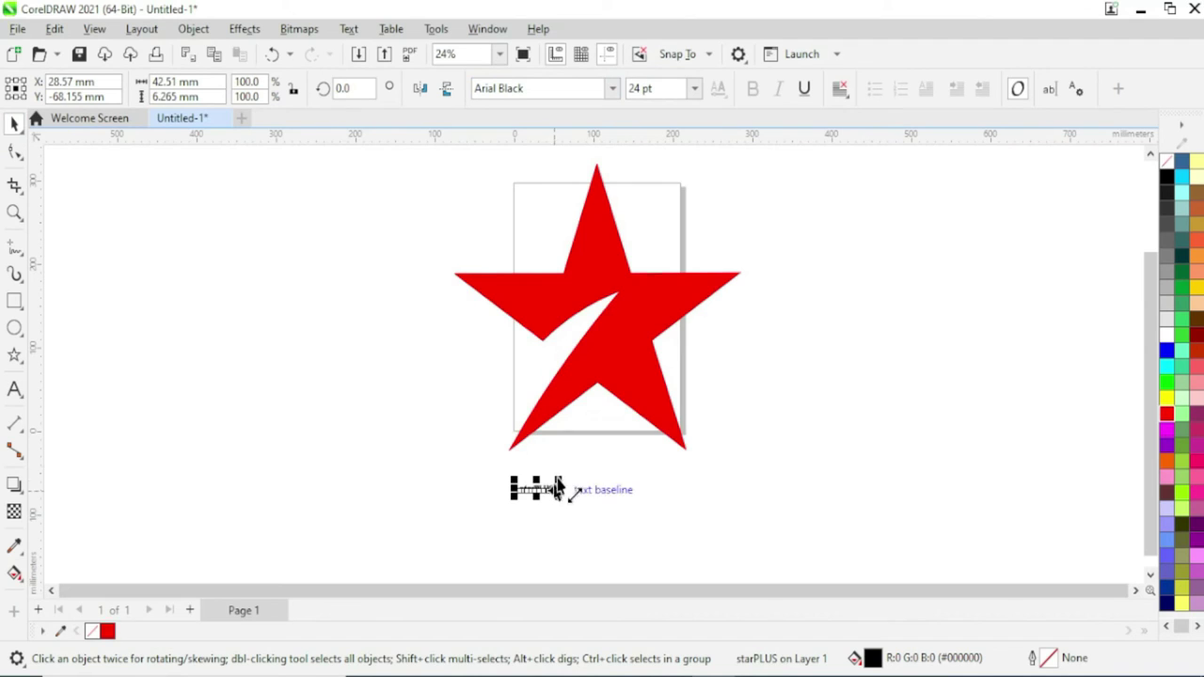
left_click_drag(561, 498, 683, 559)
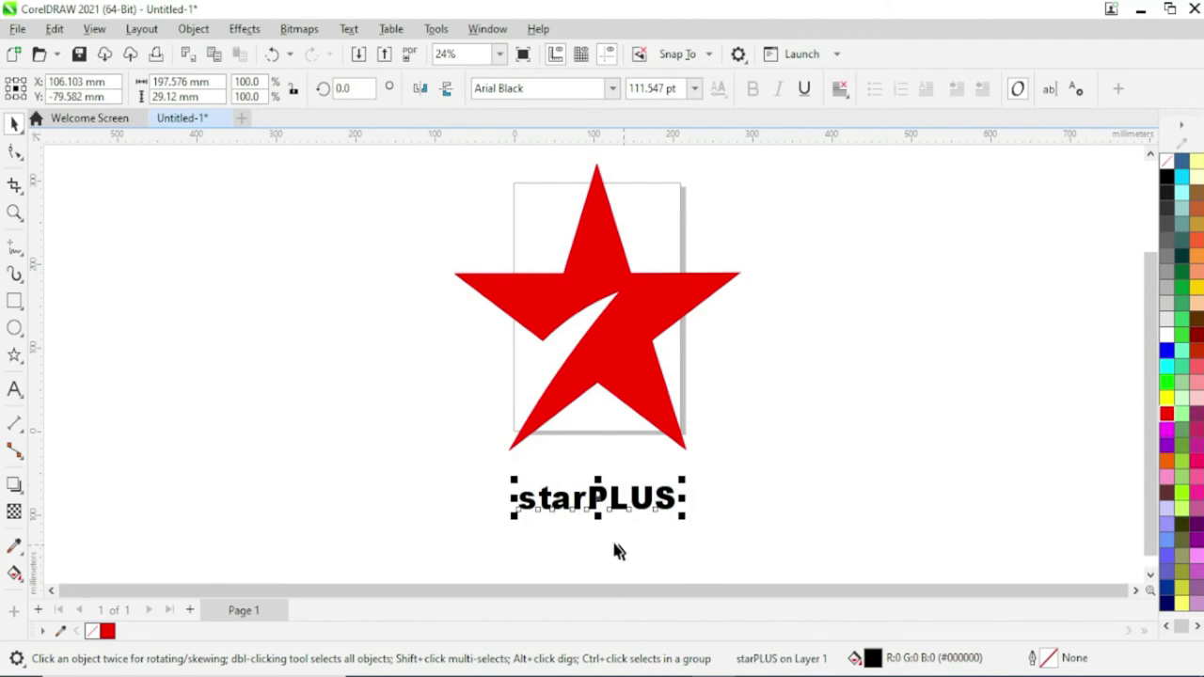
Move the starPLUS text up under the star and marquee both objects.
left_click(715, 491)
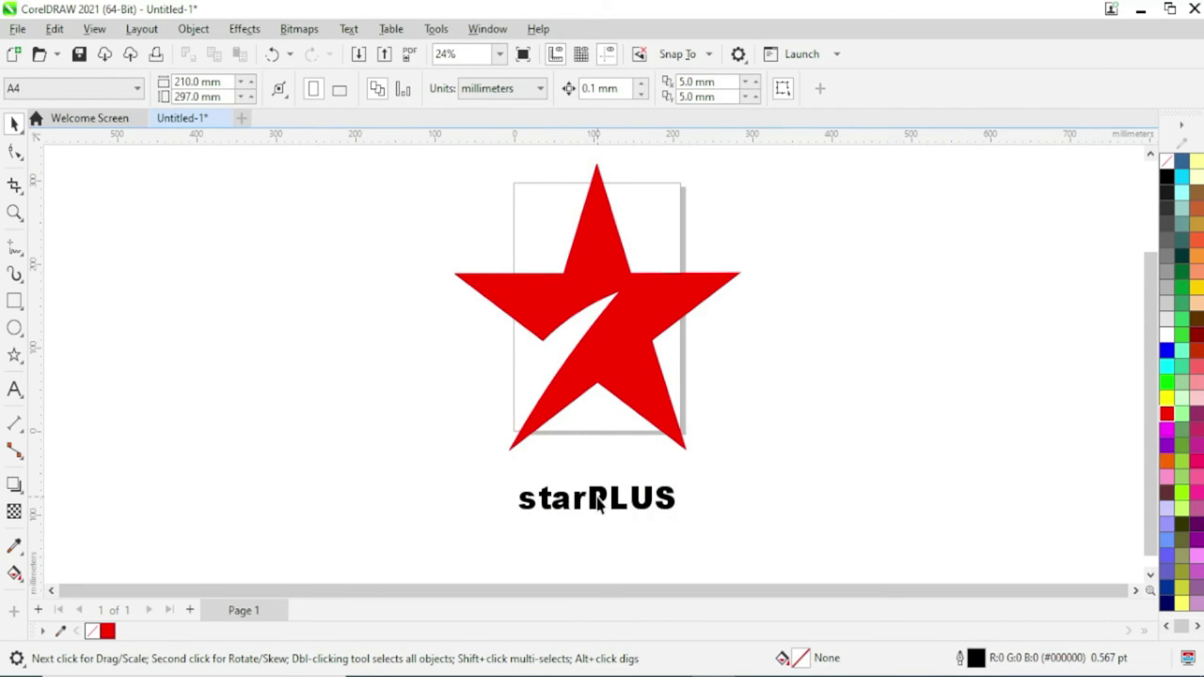
left_click_drag(596, 502, 602, 475)
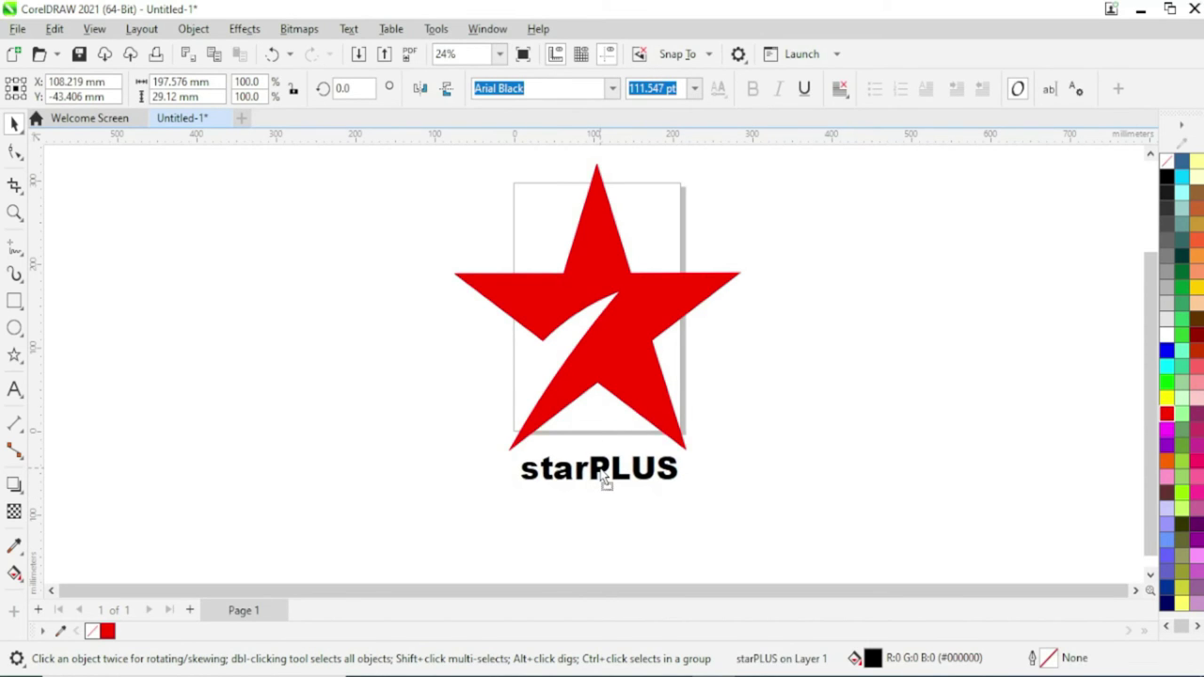
scroll(605, 480, "down", 1)
left_click_drag(452, 243, 674, 463)
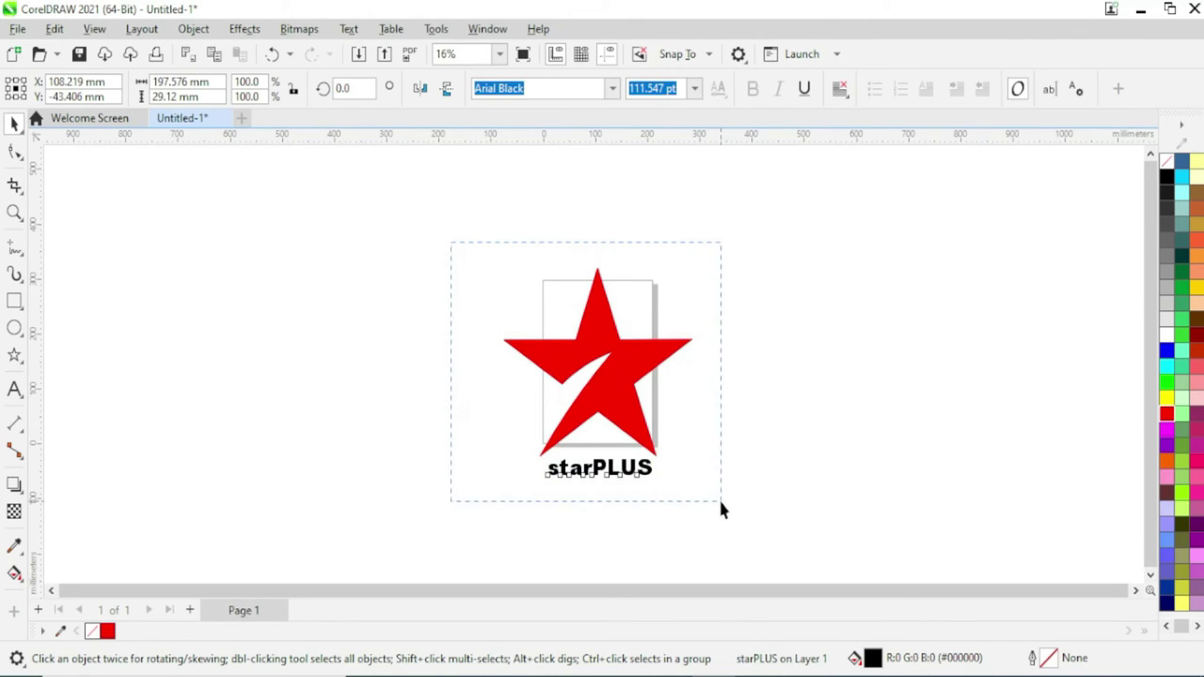
Group star and text with Ctrl+G, move it onto the page and scale to about 139 × 146 mm.
left_click_drag(717, 499, 722, 510)
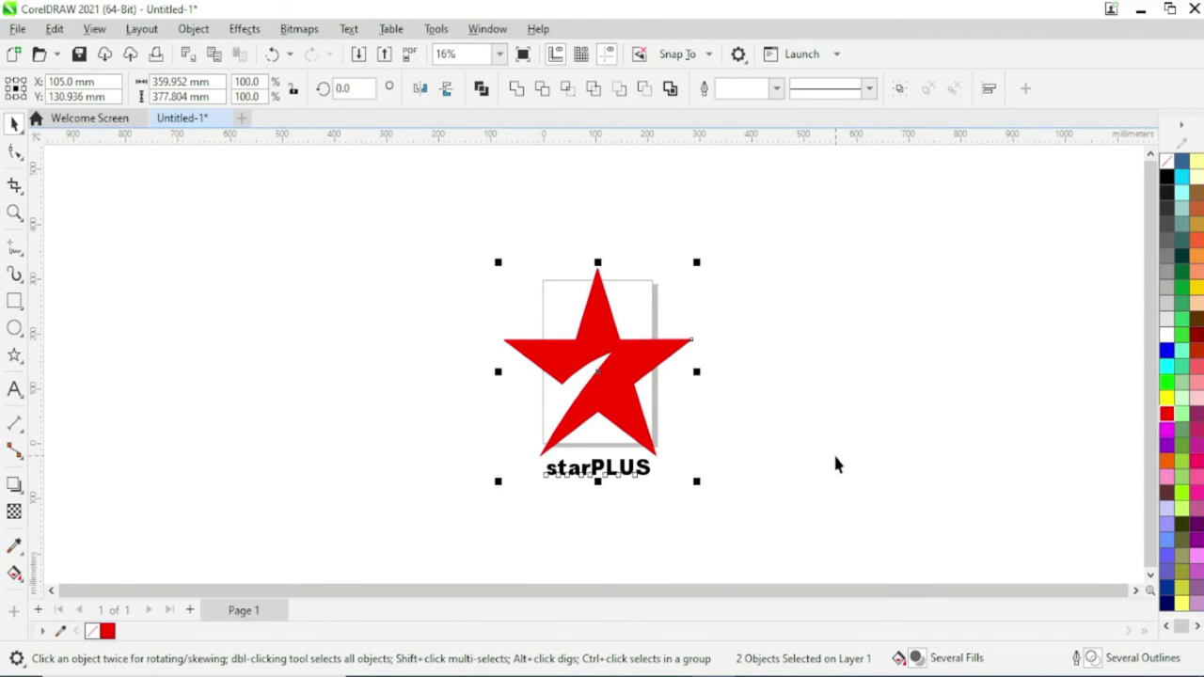
key("ctrl+g")
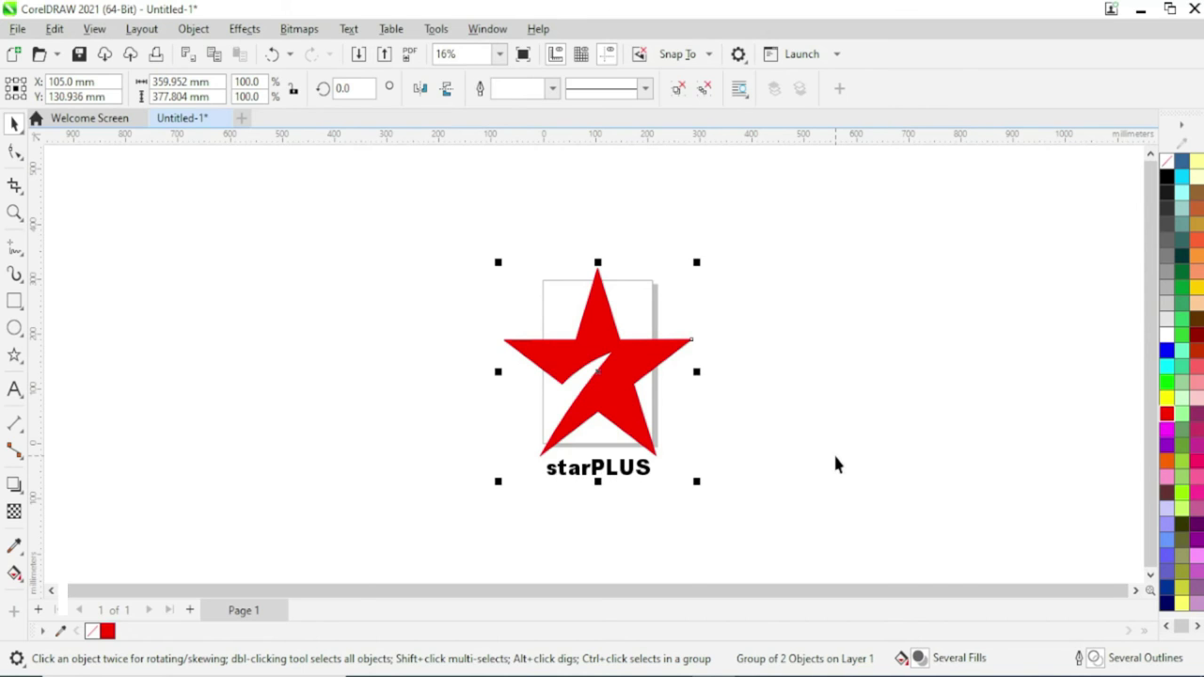
left_click(790, 421)
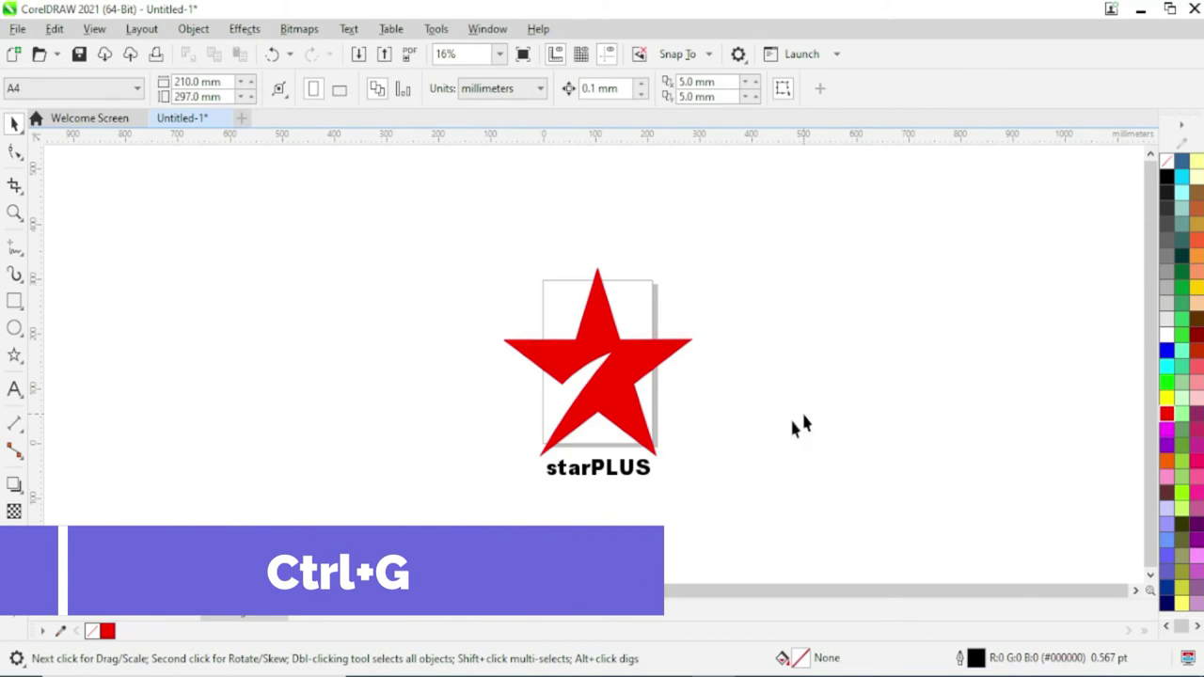
left_click_drag(729, 387, 661, 394)
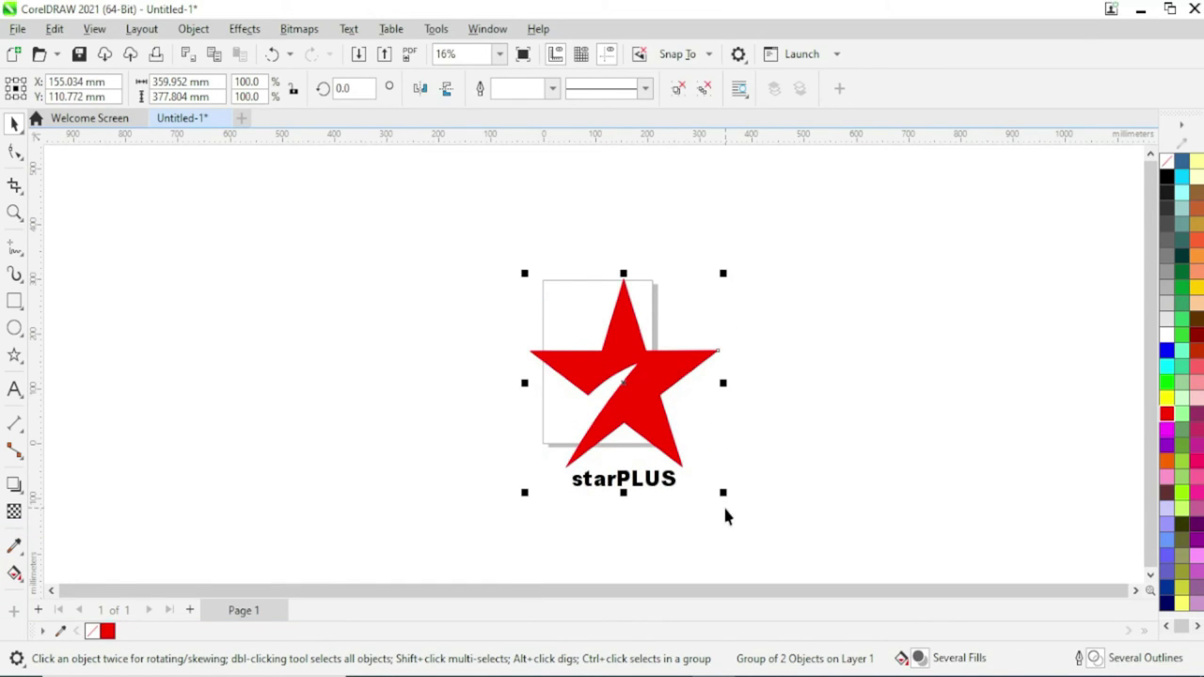
left_click_drag(722, 492, 607, 364)
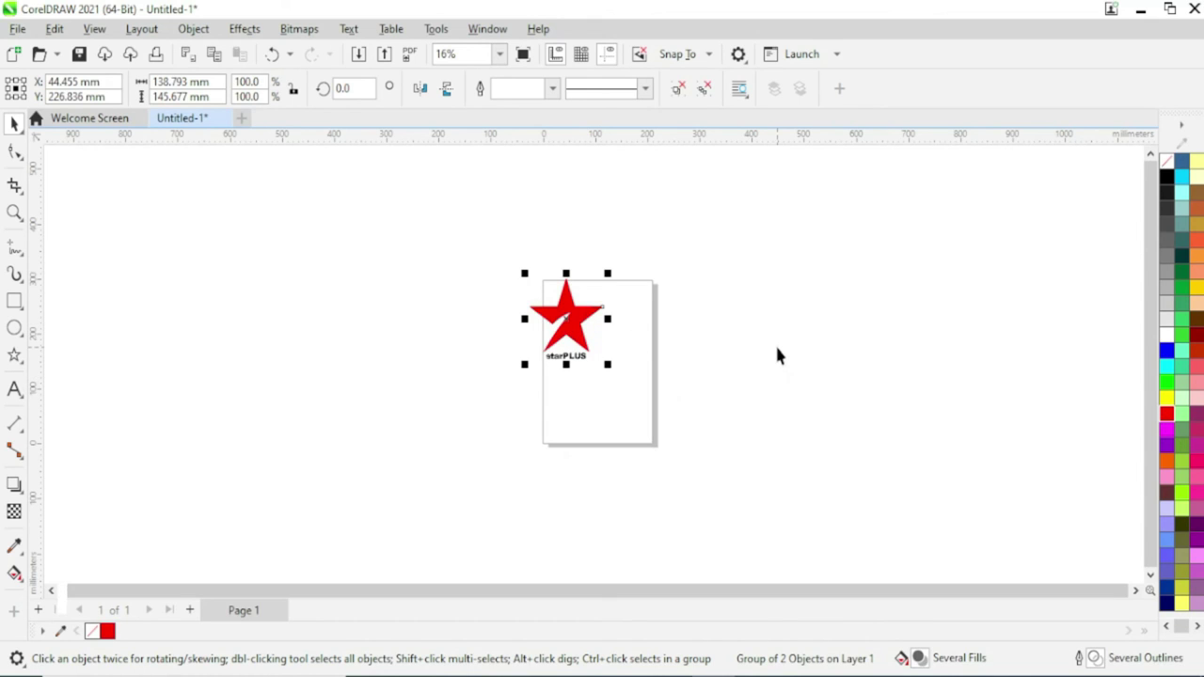
Centre the logo group at X 105 mm, Y 148.5 mm and zoom to fit it.
key("p")
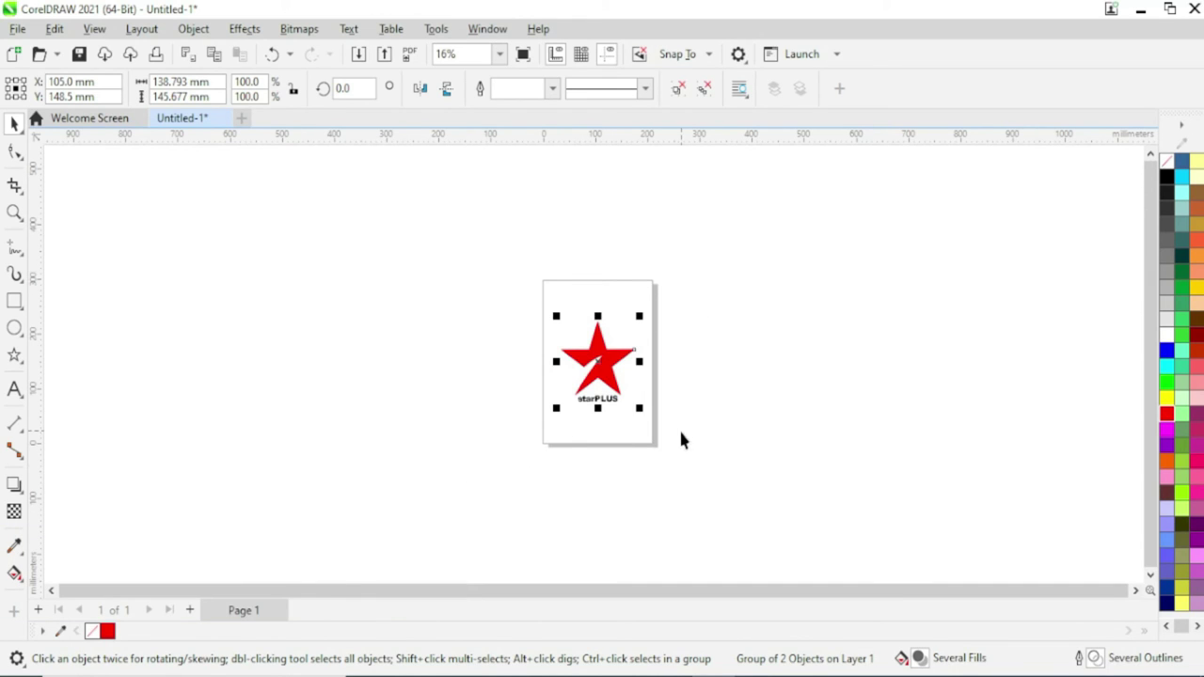
scroll(609, 371, "up", 2)
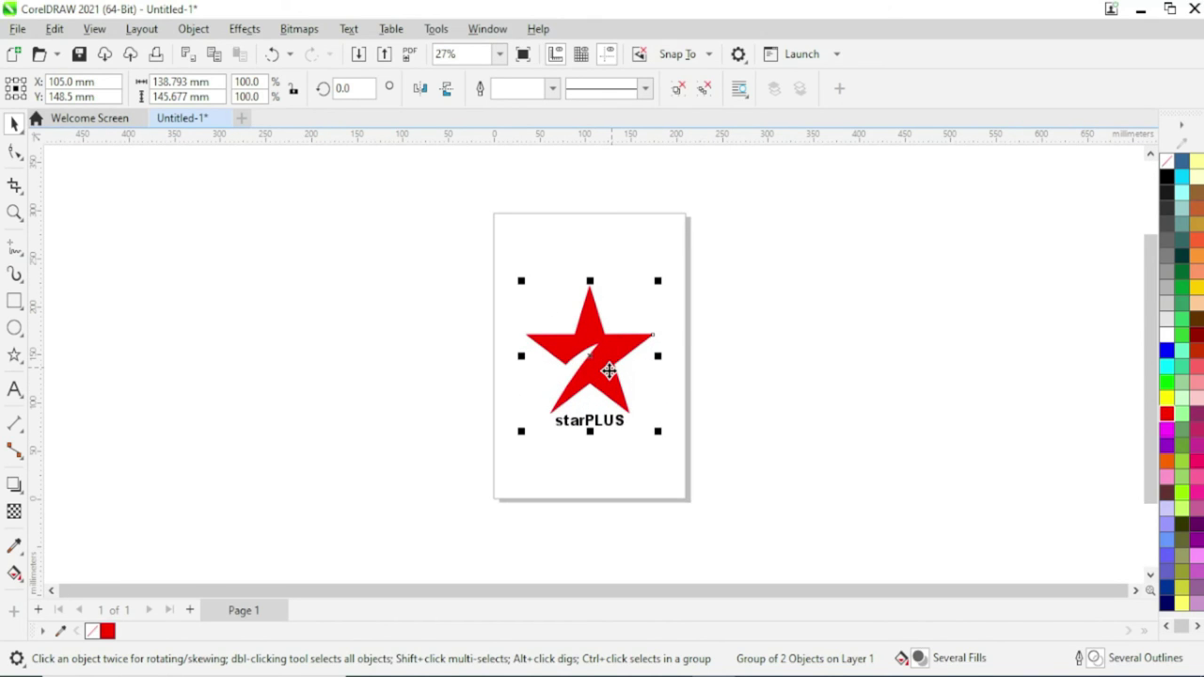
key("f")
key("F4")
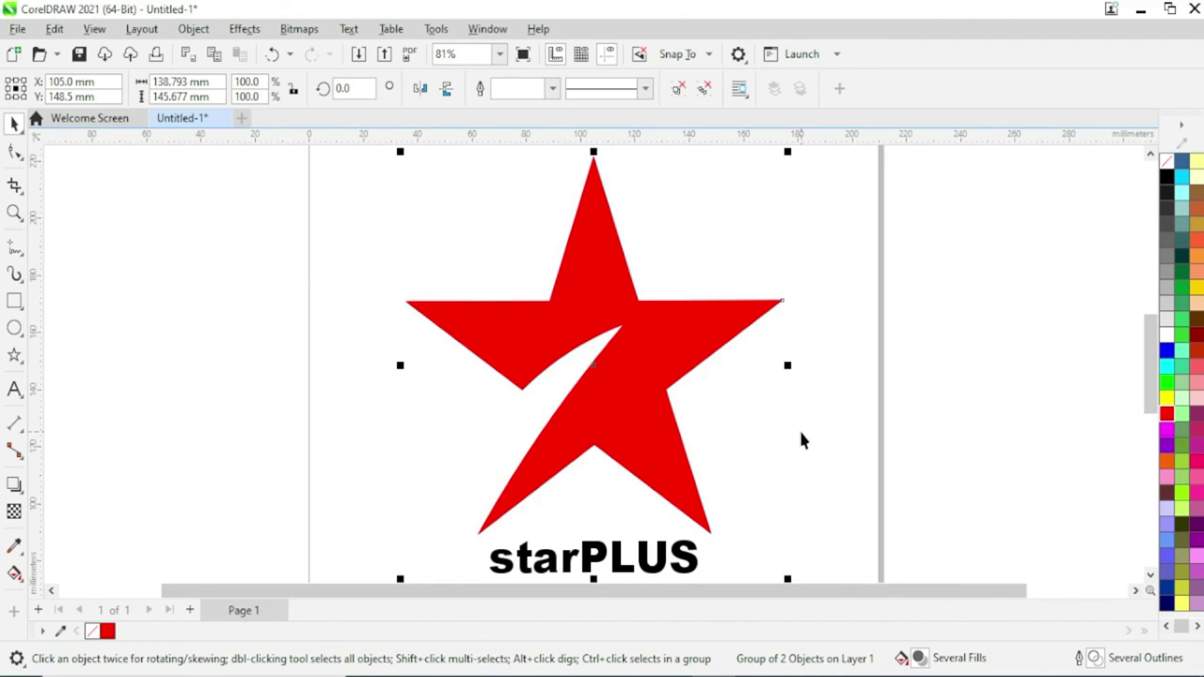
key("F9")
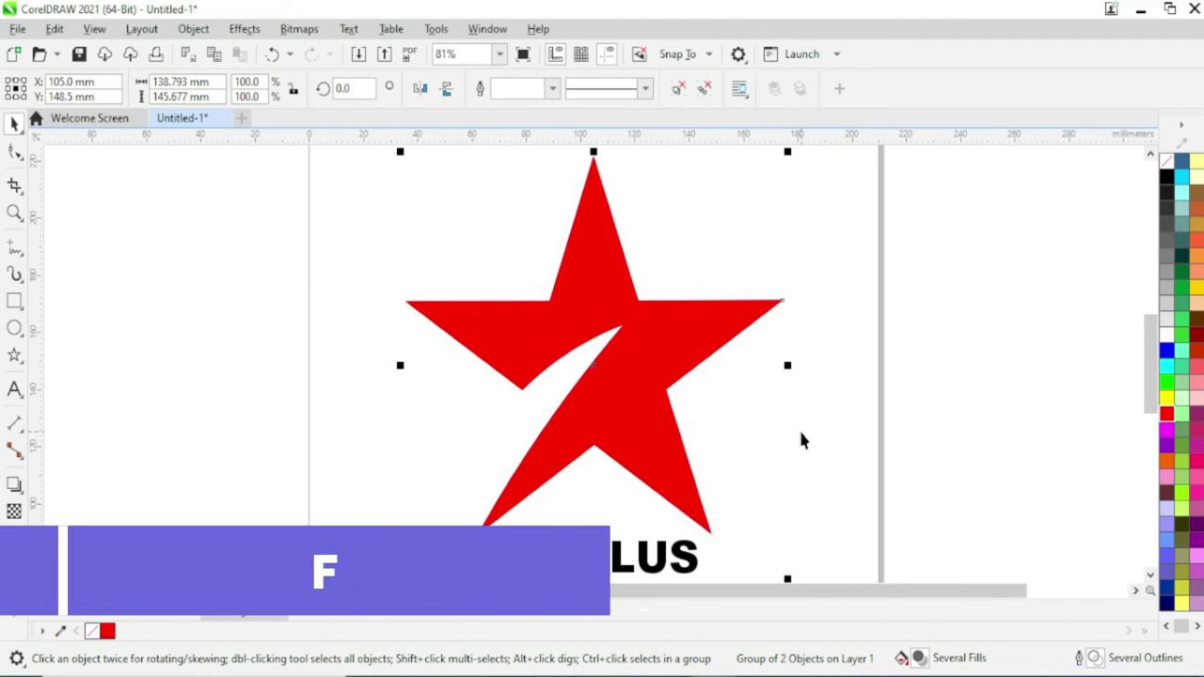